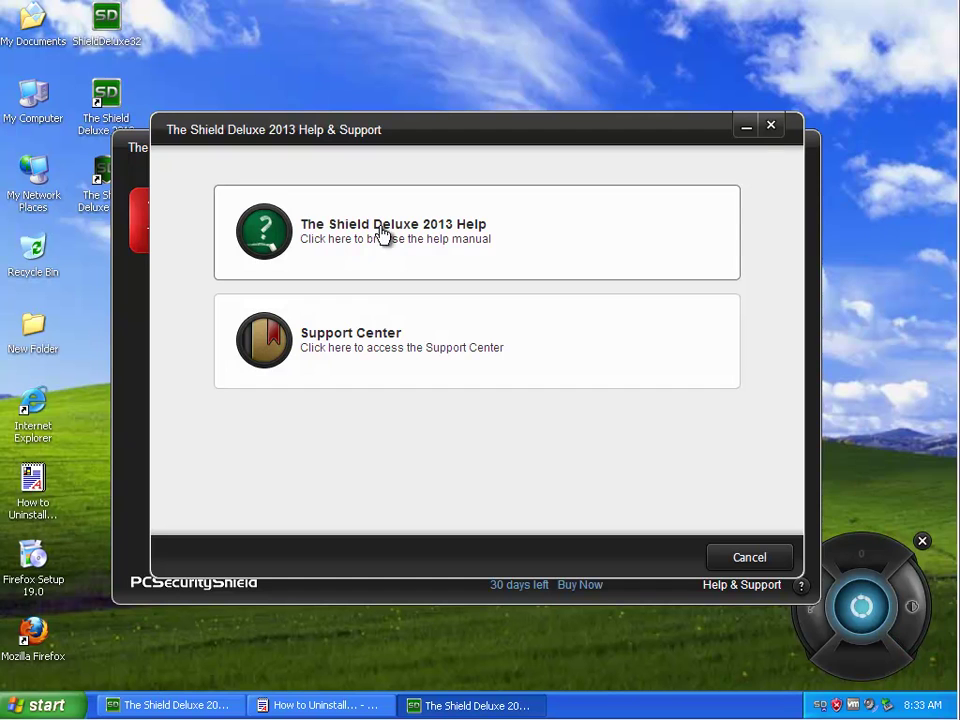
# Dismiss the Help & Support and main Shield Deluxe 2013 windows and bring up the How to Uninstall document
pyautogui.click(771, 126)
pyautogui.click(761, 144)
pyautogui.click(317, 705)
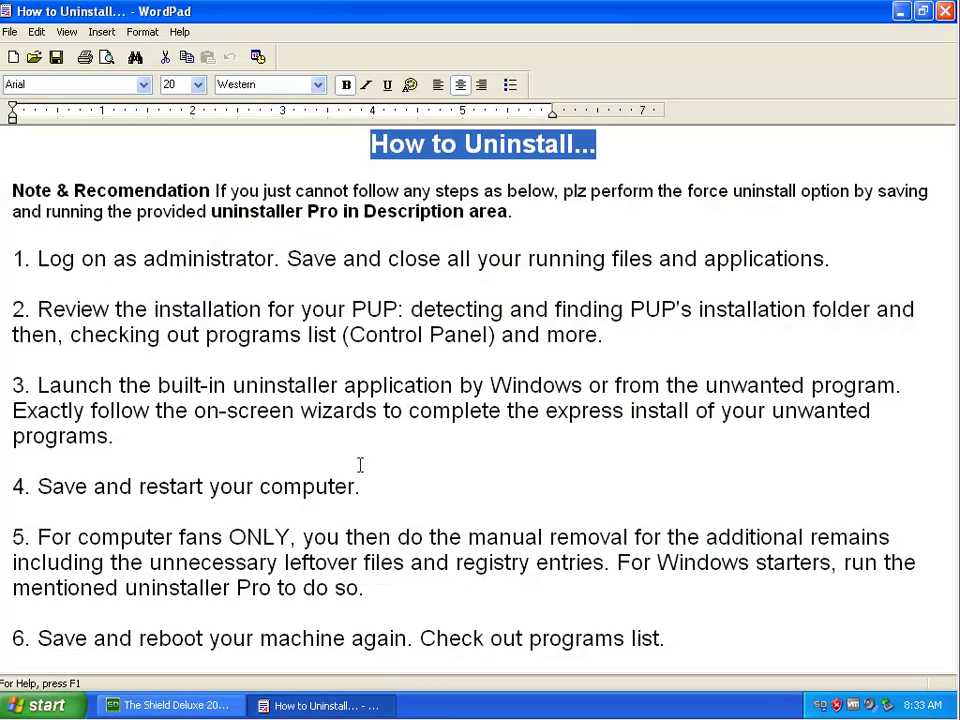
# Go through the recommendation note and the six numbered steps of the uninstall guide, highlighting each in turn
pyautogui.moveTo(532, 213); pyautogui.dragTo(7, 197)
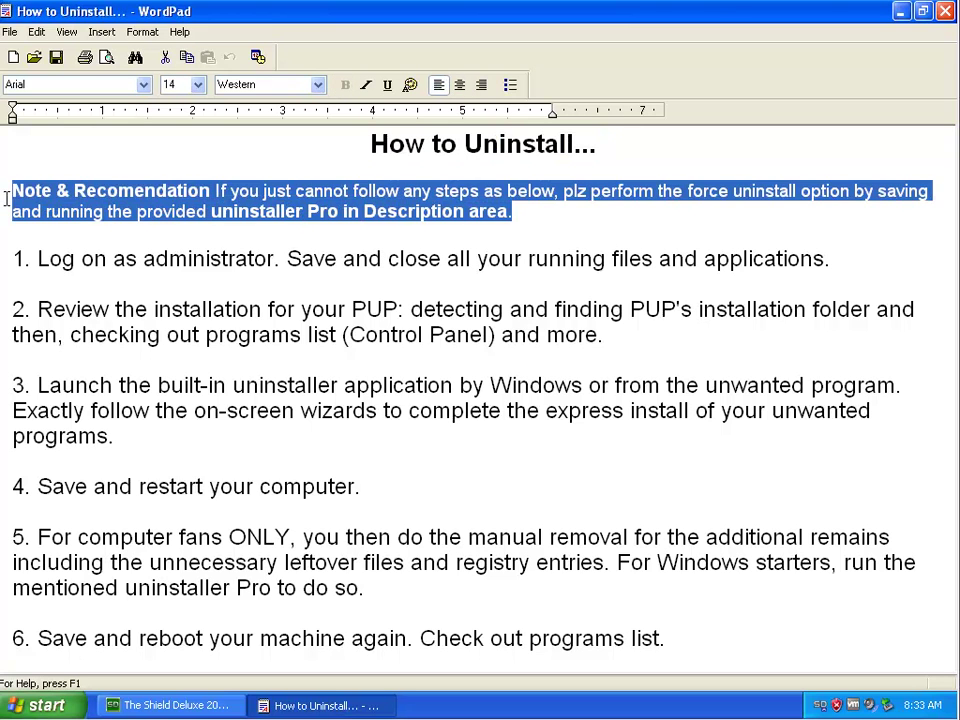
pyautogui.moveTo(31, 259); pyautogui.dragTo(2, 259)
pyautogui.moveTo(36, 310); pyautogui.dragTo(12, 310)
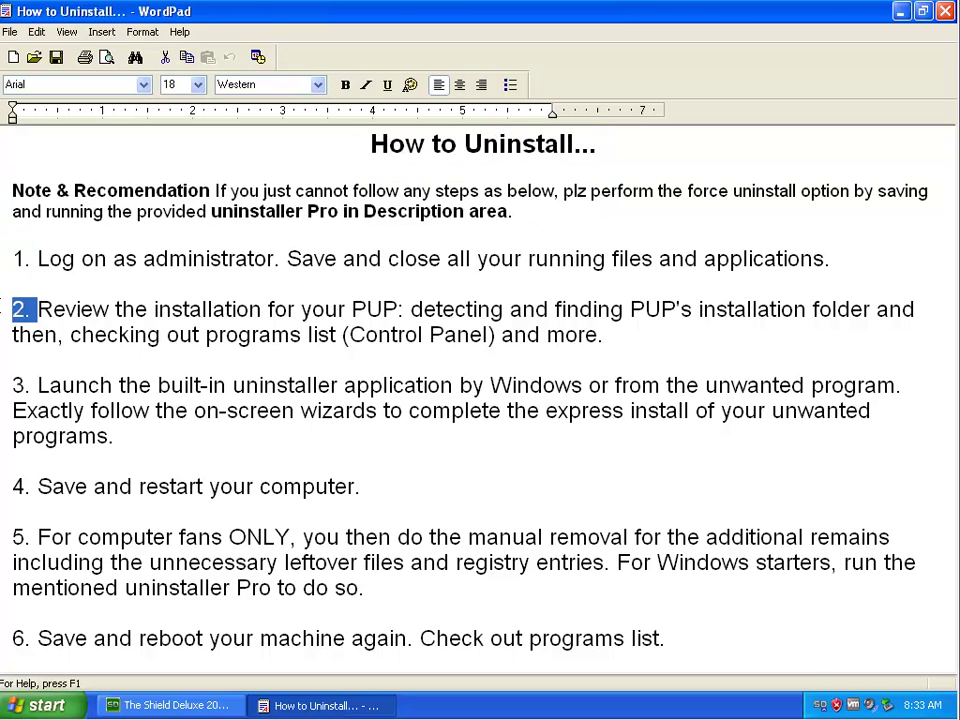
pyautogui.moveTo(38, 385); pyautogui.dragTo(12, 388)
pyautogui.moveTo(37, 487); pyautogui.dragTo(2, 488)
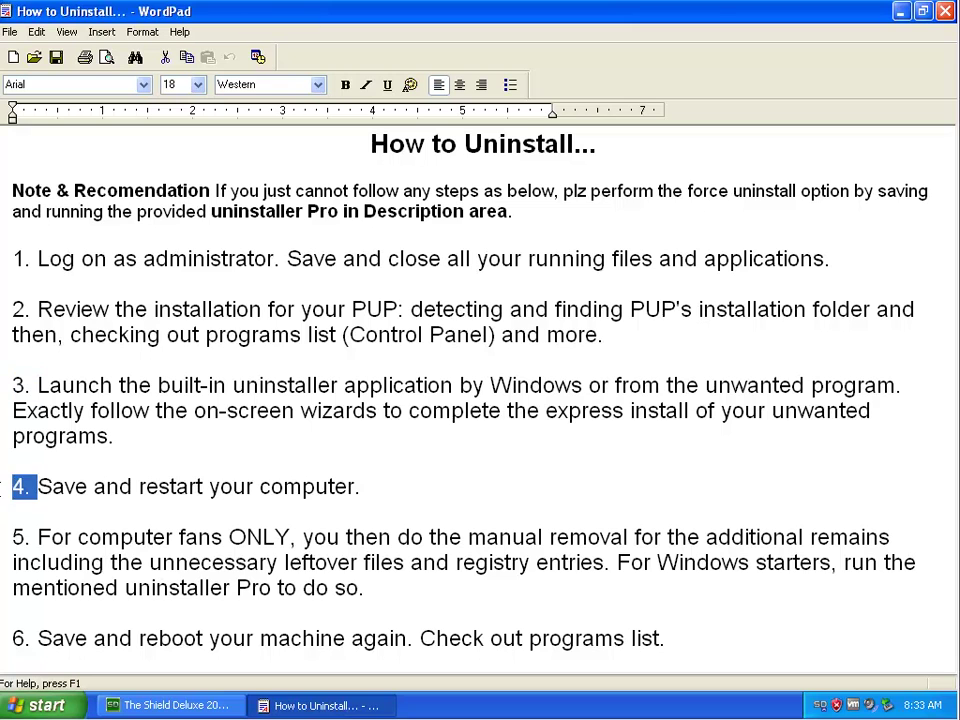
pyautogui.moveTo(39, 538); pyautogui.dragTo(10, 540)
pyautogui.moveTo(38, 638); pyautogui.dragTo(11, 639)
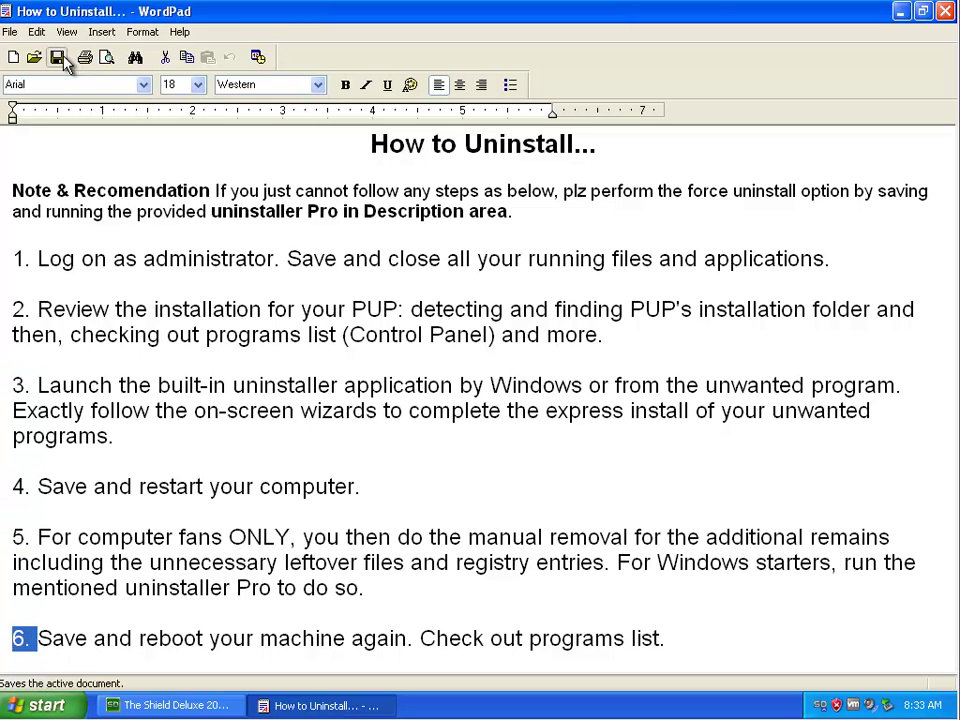
# Close WordPad, the main window of The Shield Deluxe 2013 and its desktop security widget
pyautogui.click(10, 34)
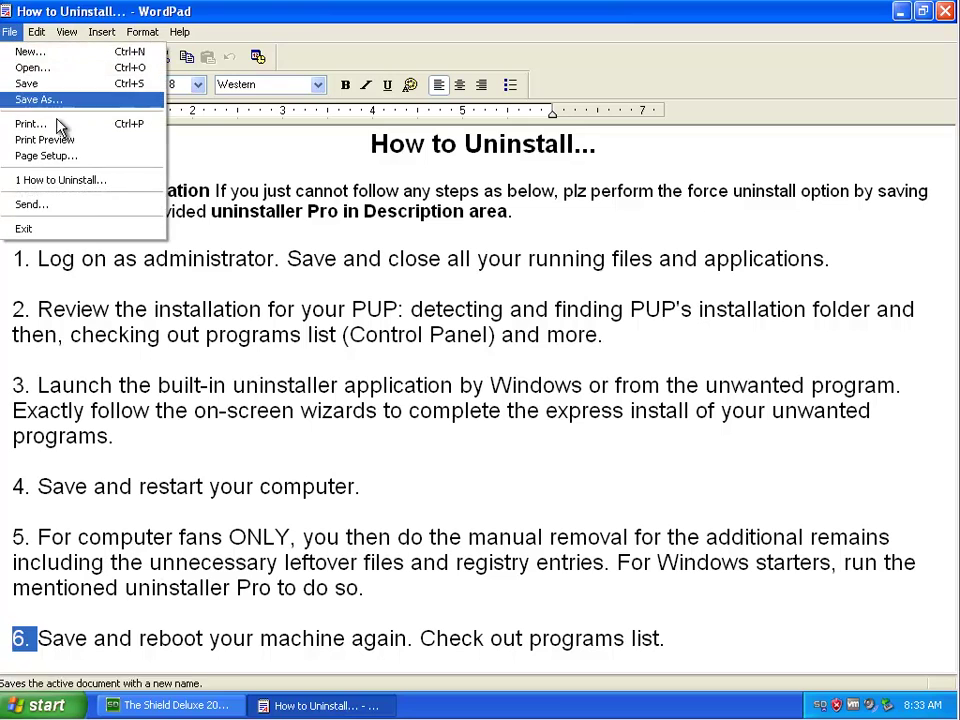
pyautogui.click(88, 230)
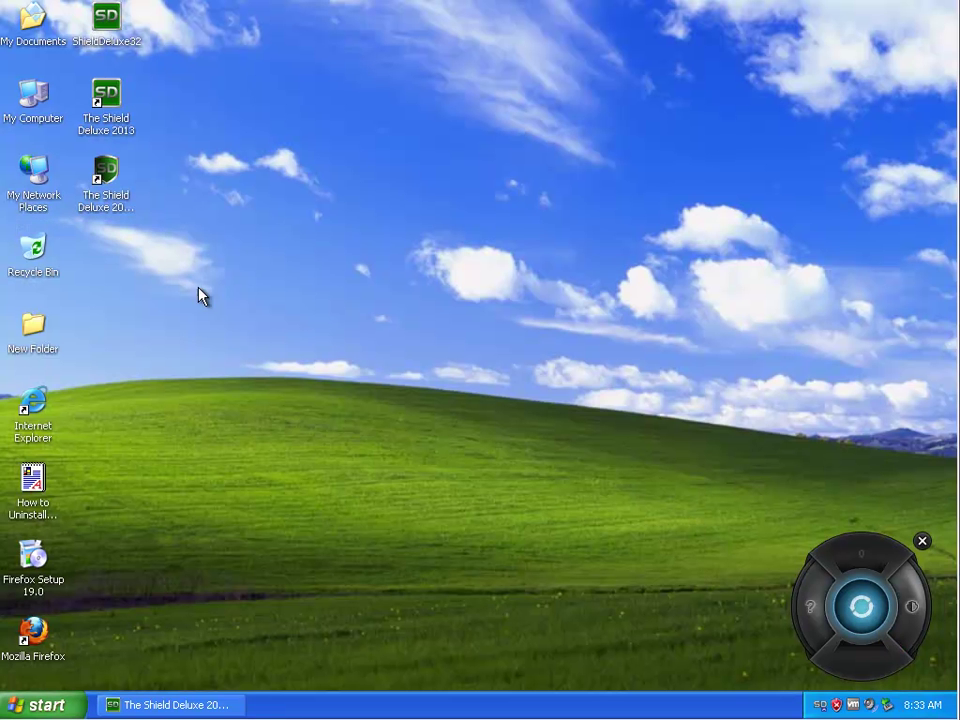
pyautogui.click(190, 707)
pyautogui.click(787, 145)
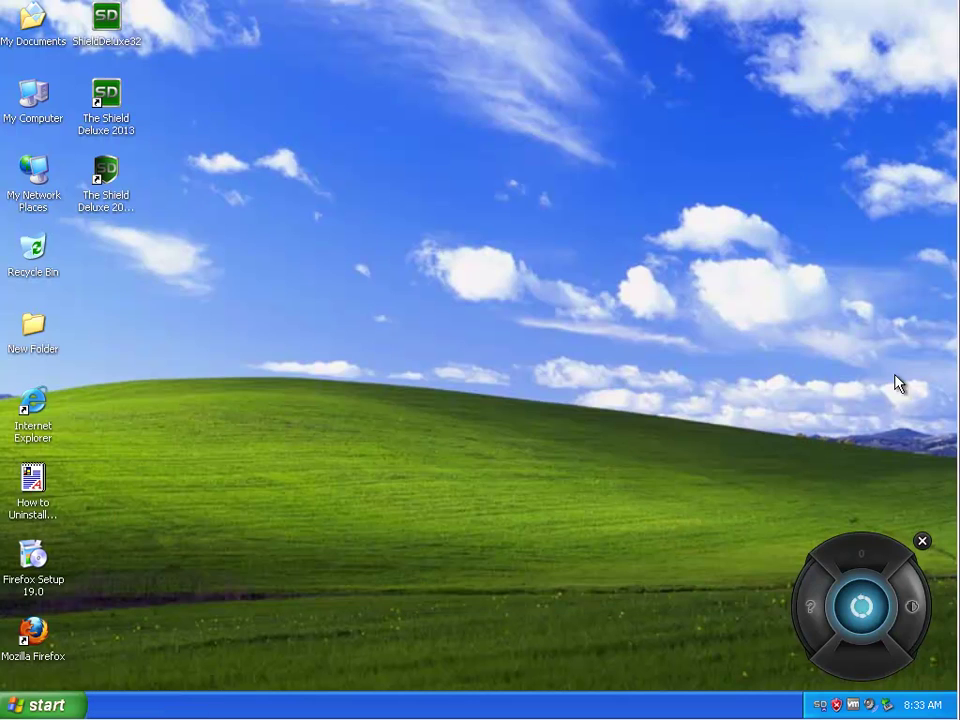
pyautogui.click(922, 541)
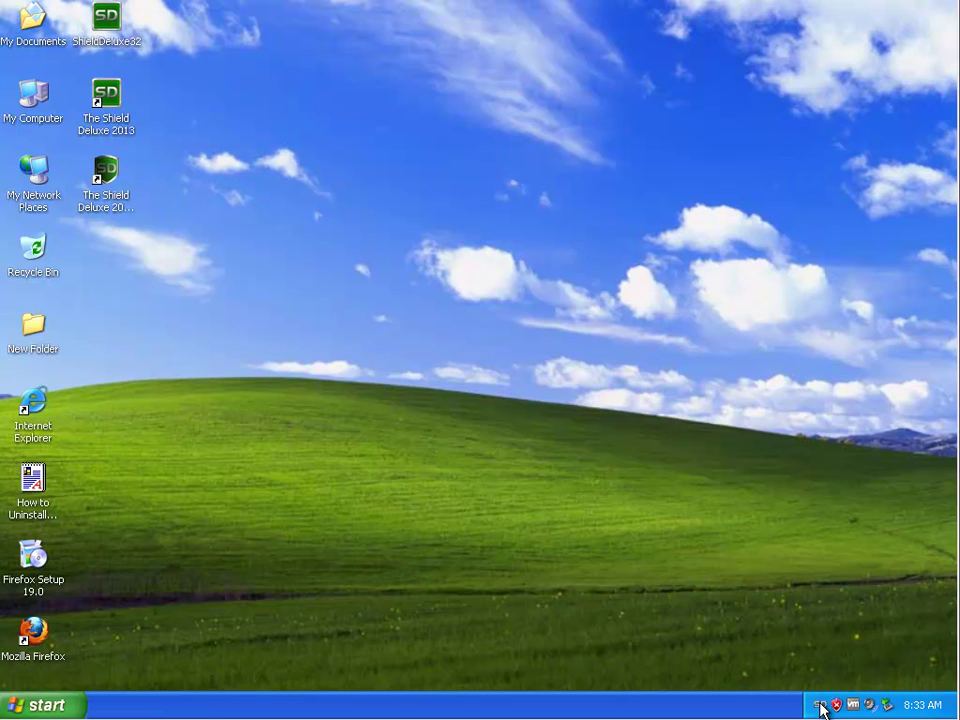
pyautogui.rightClick(820, 706)
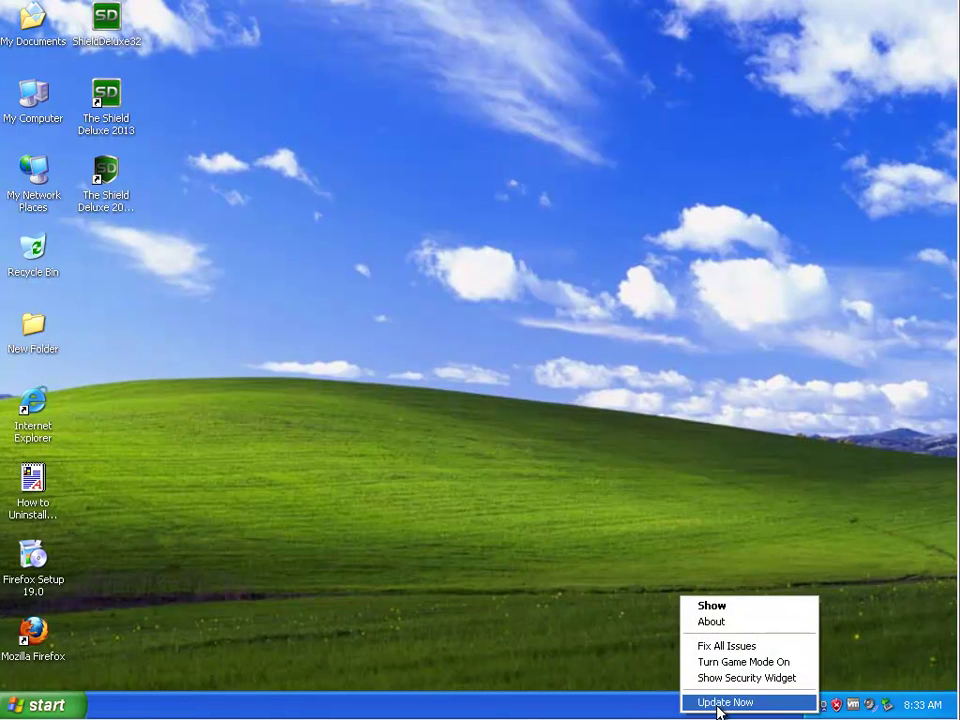
pyautogui.click(443, 560)
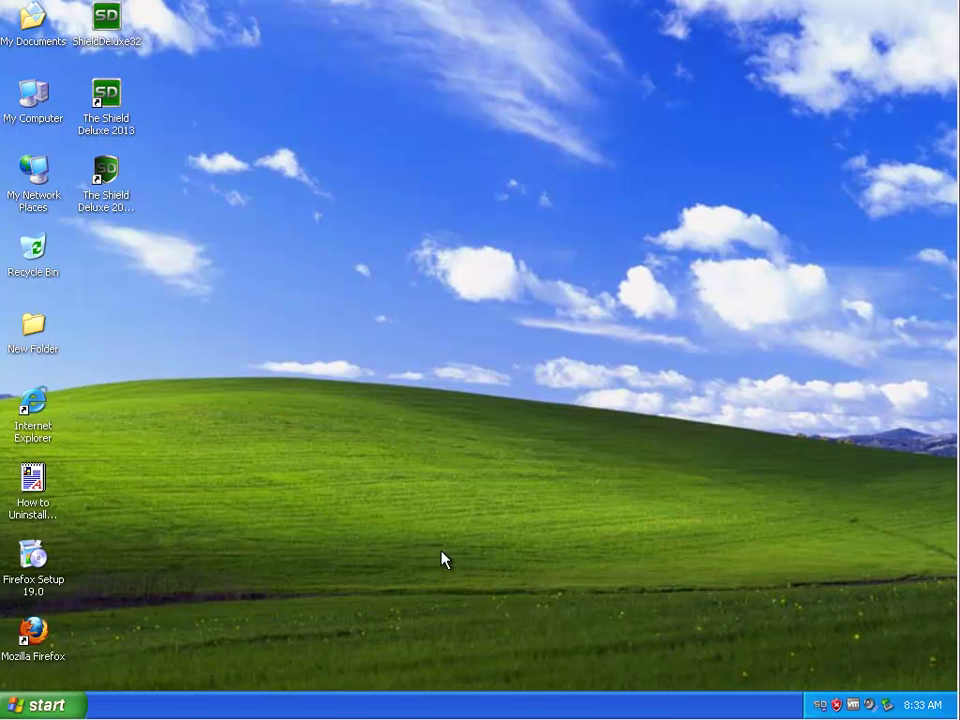
# View the properties of the Repair or Uninstall shortcut of The Shield Deluxe 2013 and open its target's folder
pyautogui.click(30, 705)
pyautogui.moveTo(98, 643)
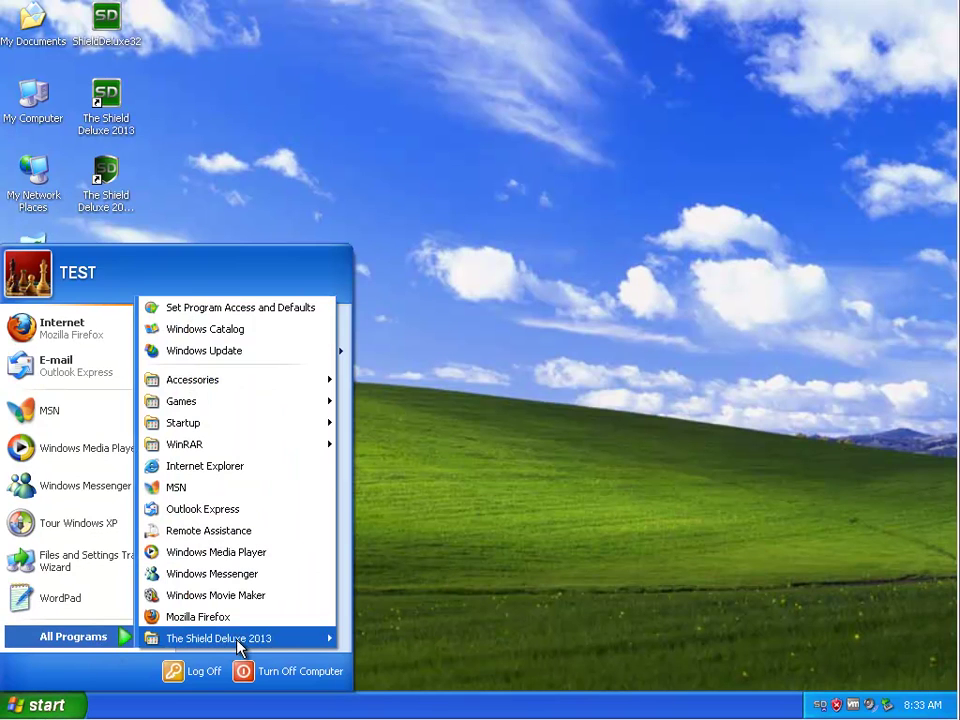
pyautogui.moveTo(279, 647)
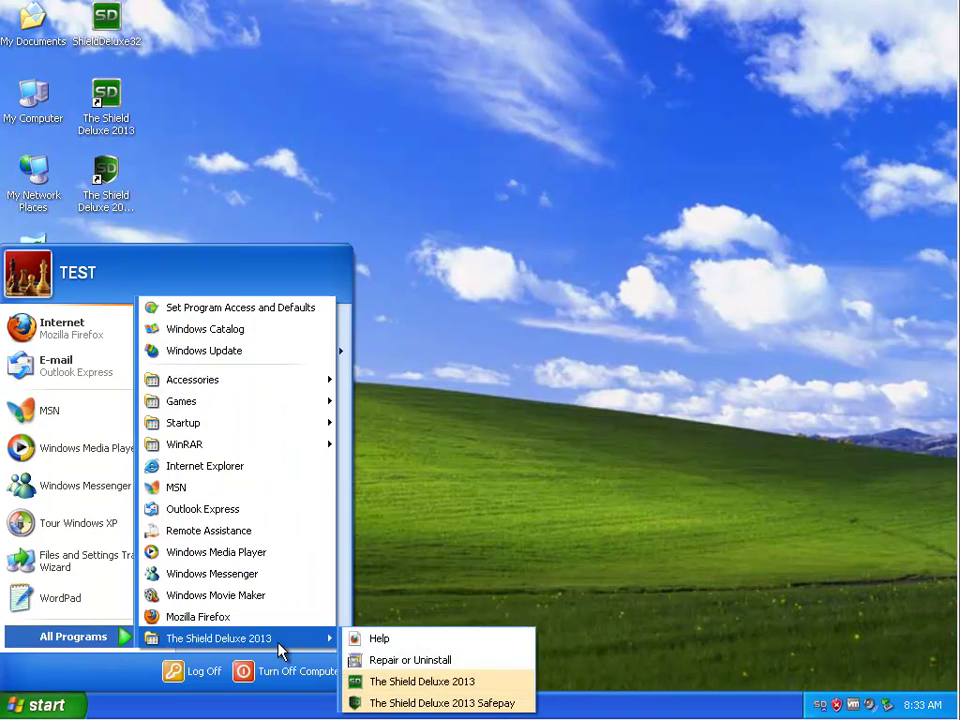
pyautogui.rightClick(420, 660)
pyautogui.click(452, 651)
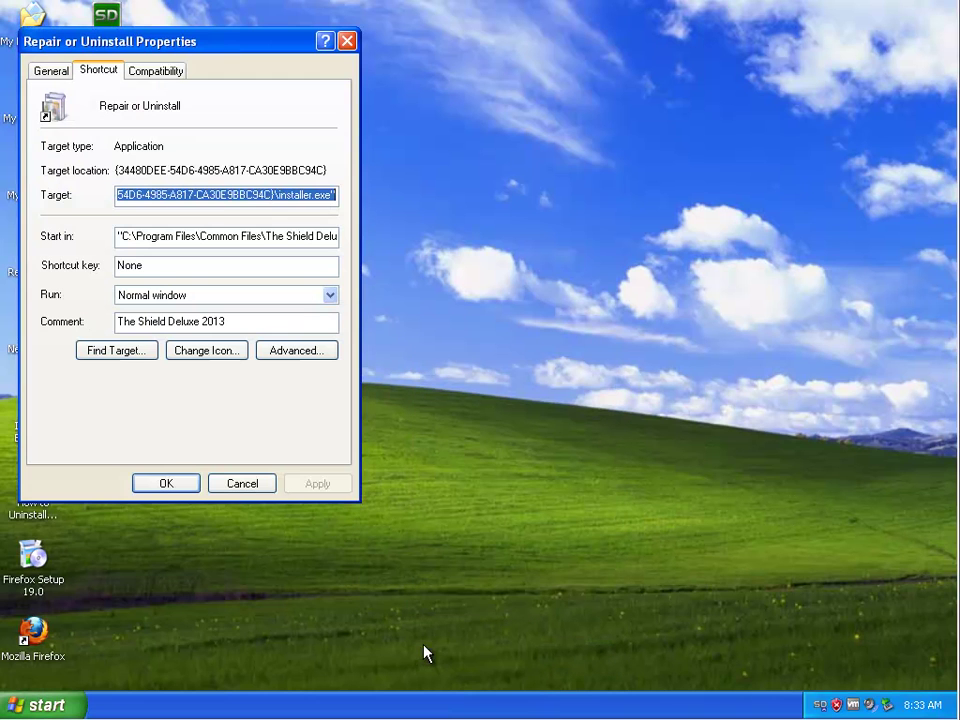
pyautogui.moveTo(223, 198); pyautogui.dragTo(130, 250)
pyautogui.click(121, 356)
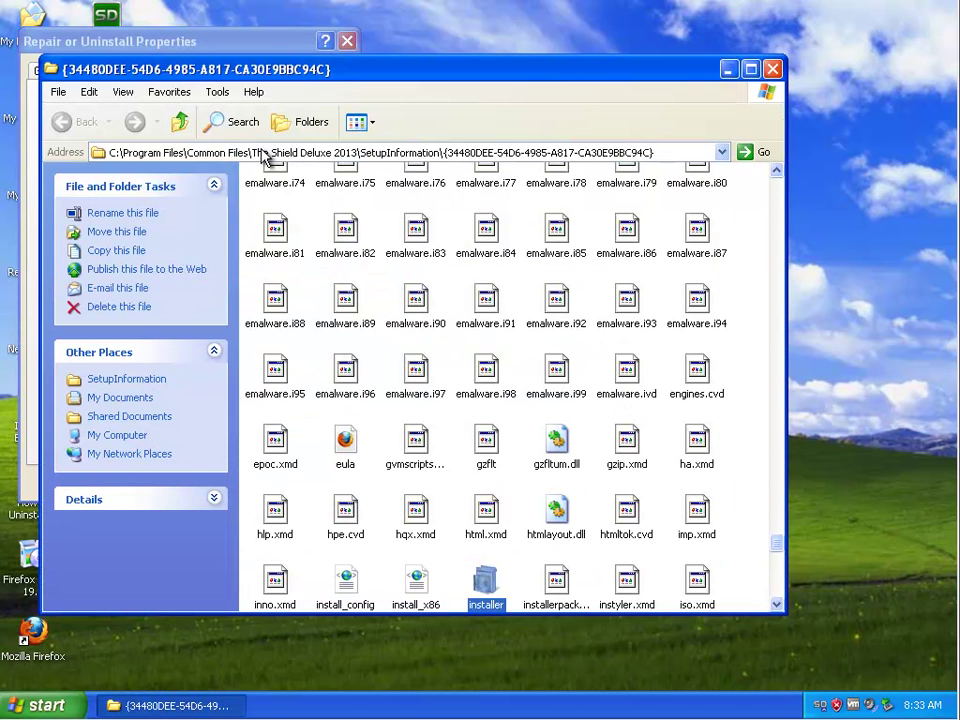
# Shorten the folder path to go to C:\Program Files\Common Files\The Shield Deluxe 2013
pyautogui.click(365, 153)
pyautogui.click(365, 153)
pyautogui.moveTo(363, 153); pyautogui.dragTo(917, 201)
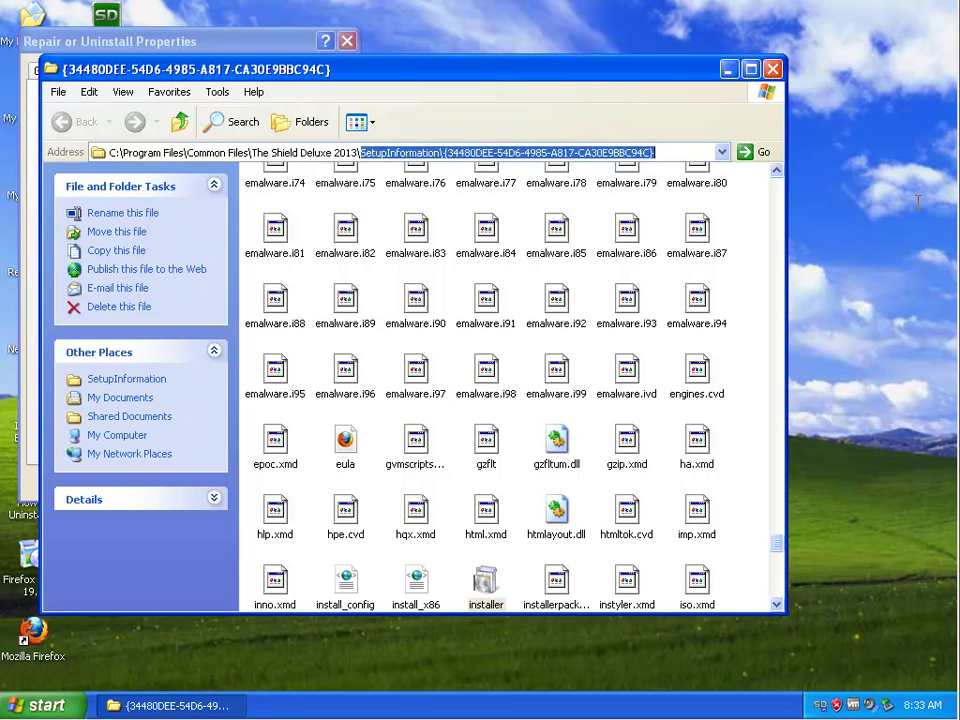
pyautogui.press('BackSpace')
pyautogui.press('Return')
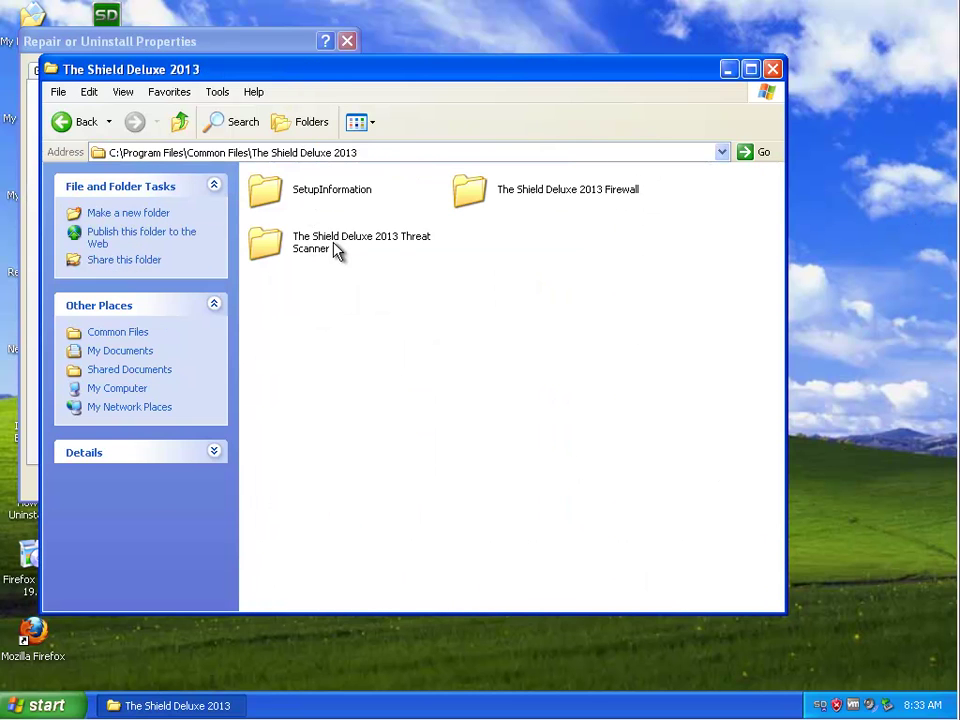
# Go to C:\Program Files\Common Files and select the folders The Shield Deluxe 2013 and TheShieldDeluxe2013
pyautogui.click(308, 208)
pyautogui.doubleClick(257, 153)
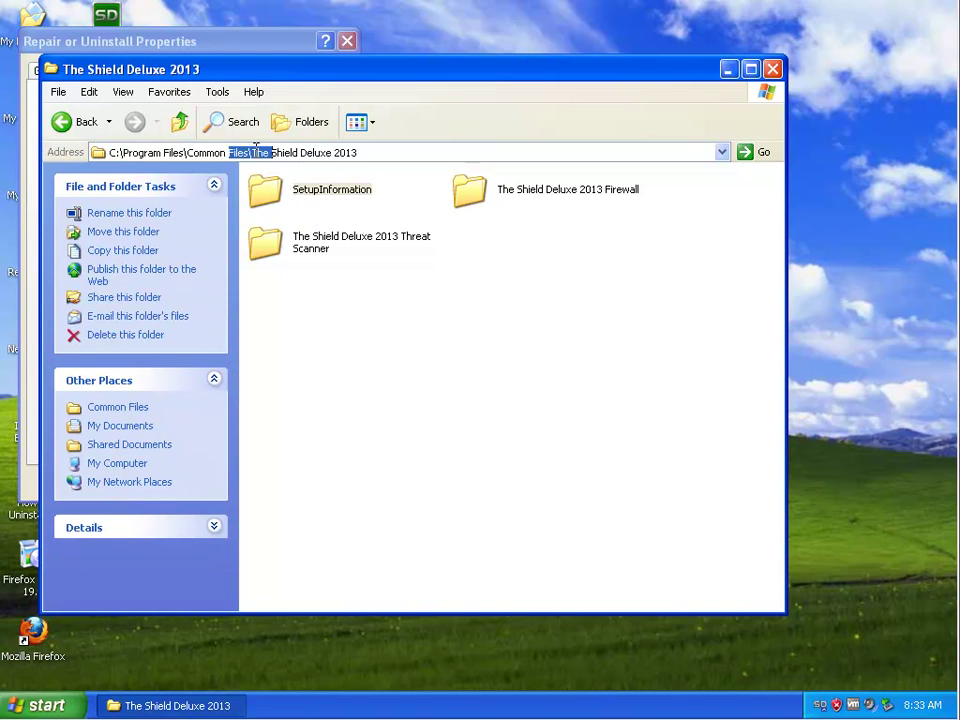
pyautogui.moveTo(257, 153); pyautogui.dragTo(437, 150)
pyautogui.press('BackSpace')
pyautogui.press('BackSpace')
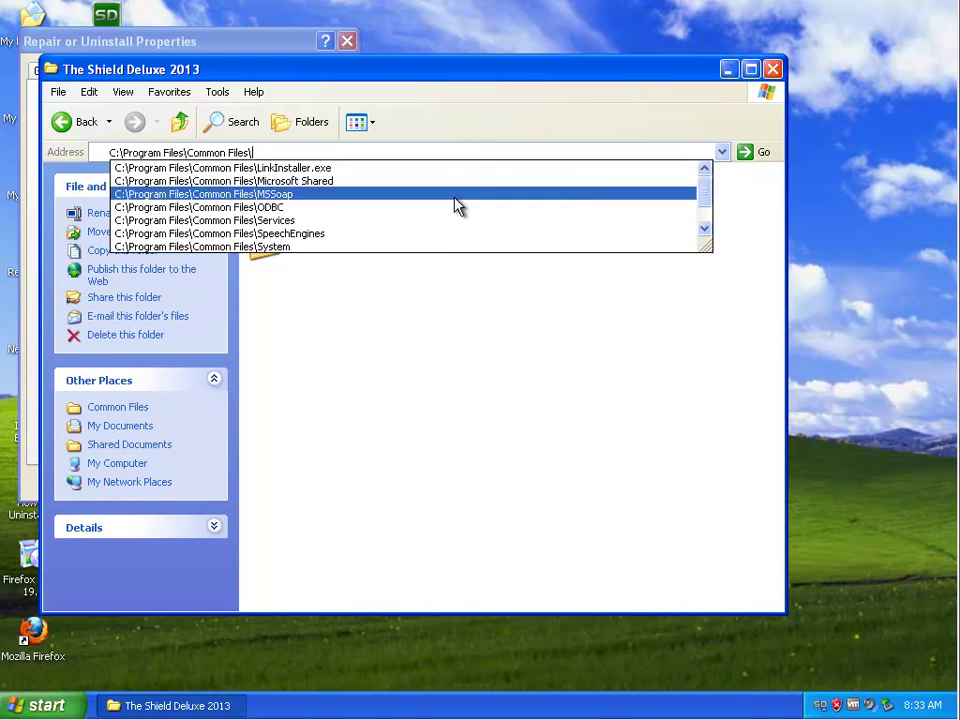
pyautogui.press('Return')
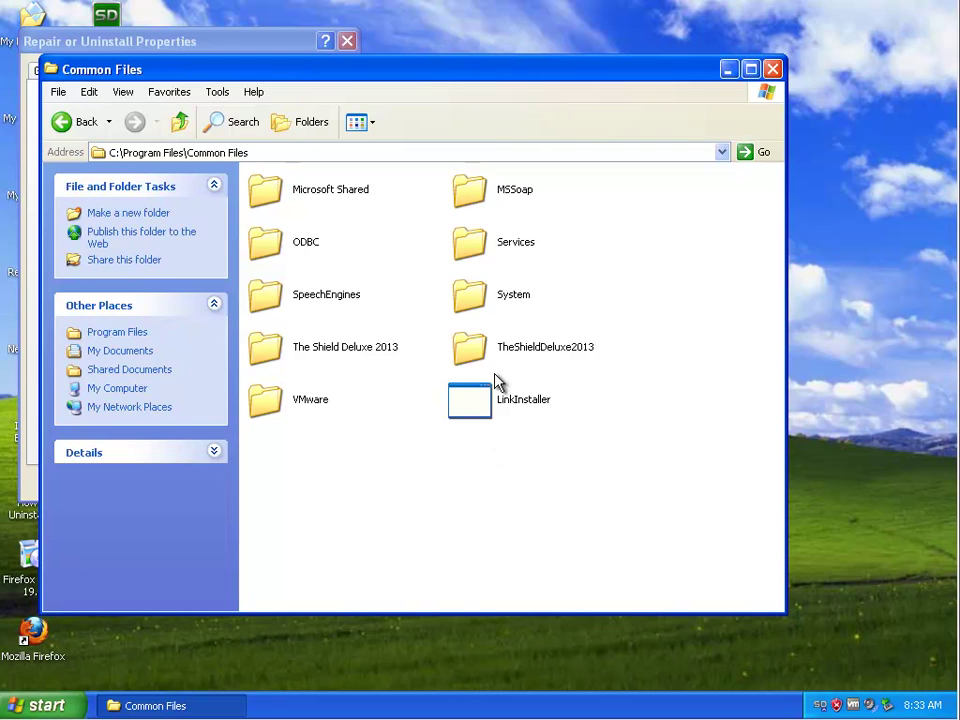
pyautogui.click(471, 352)
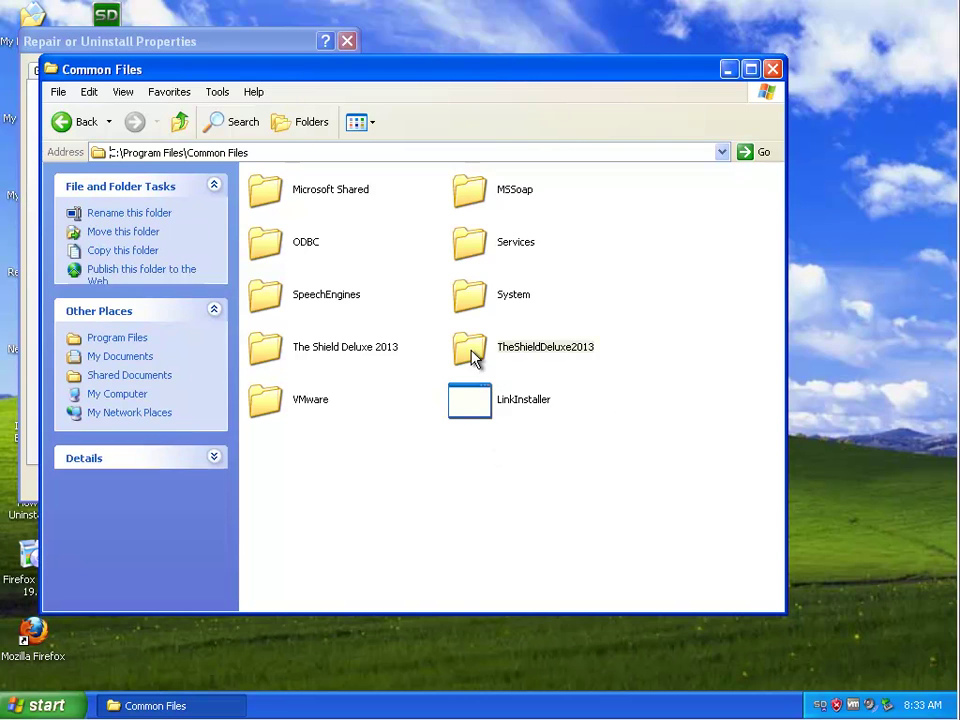
pyautogui.keyDown('ctrl'); pyautogui.click(311, 352); pyautogui.keyUp('ctrl')
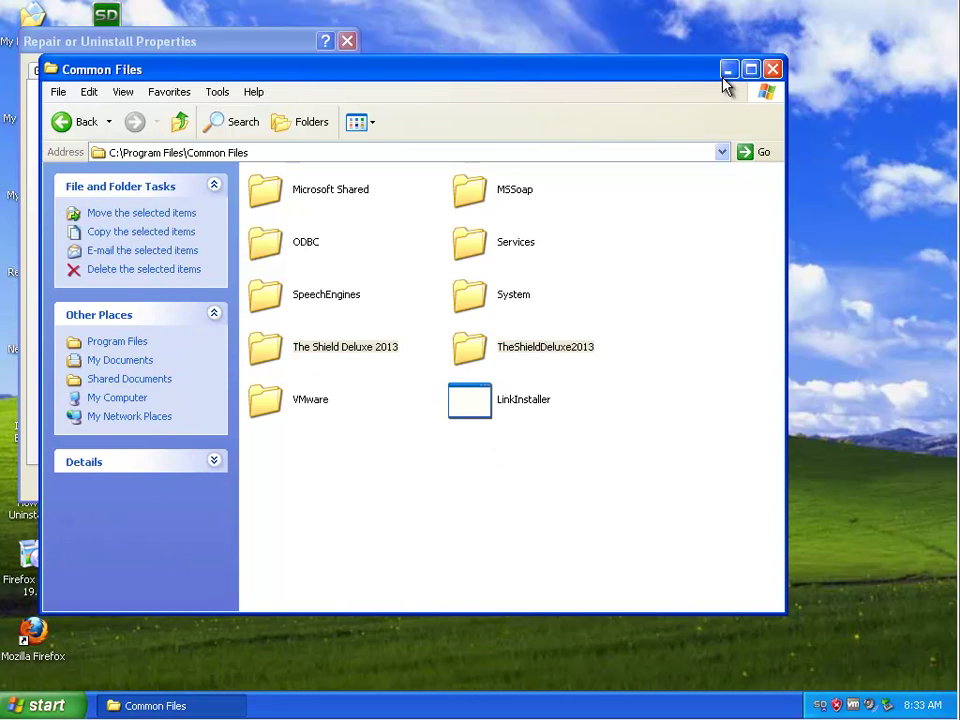
# Put away the open windows and open the target folder of The Shield Deluxe 2013 desktop shortcut through its properties
pyautogui.click(728, 69)
pyautogui.click(347, 41)
pyautogui.rightClick(116, 110)
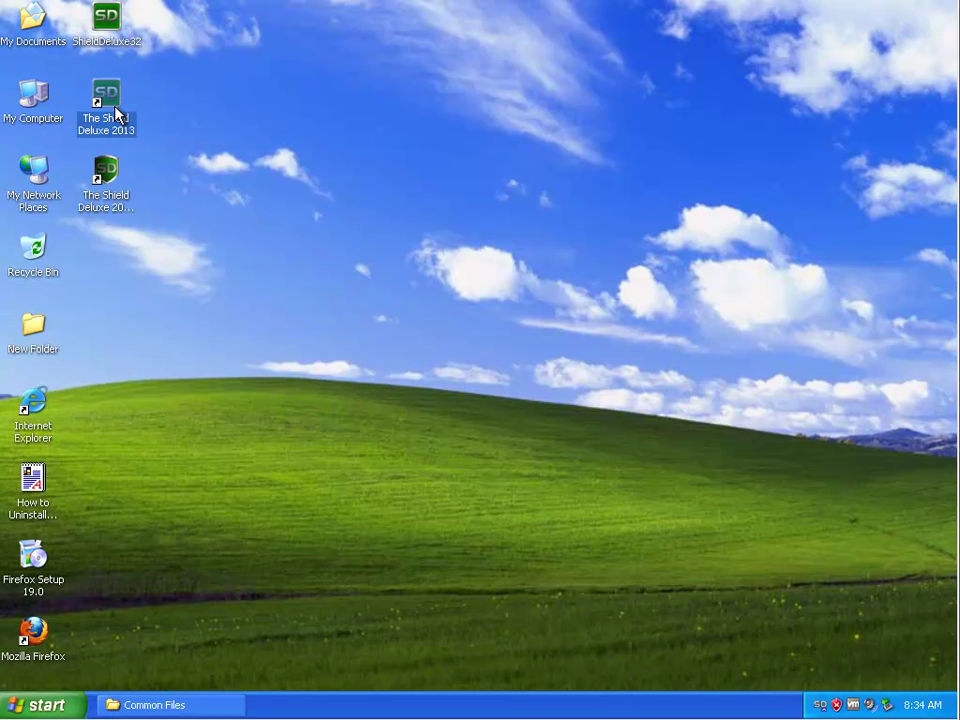
pyautogui.click(195, 381)
pyautogui.click(210, 430)
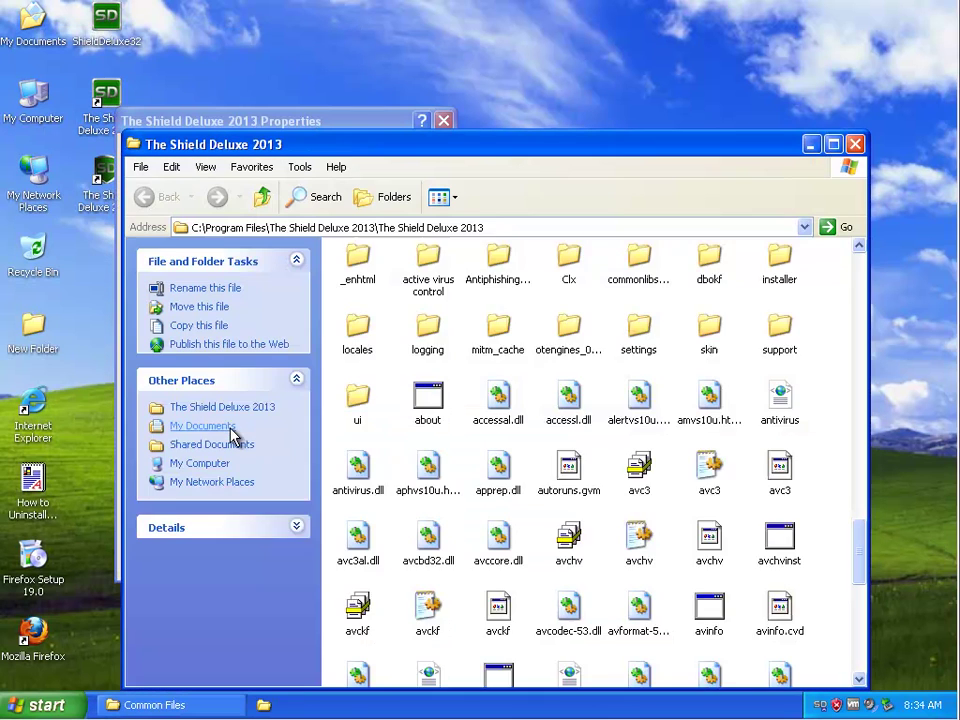
# Shorten the folder path to C:\Program Files and show the hidden contents of that folder
pyautogui.click(284, 228)
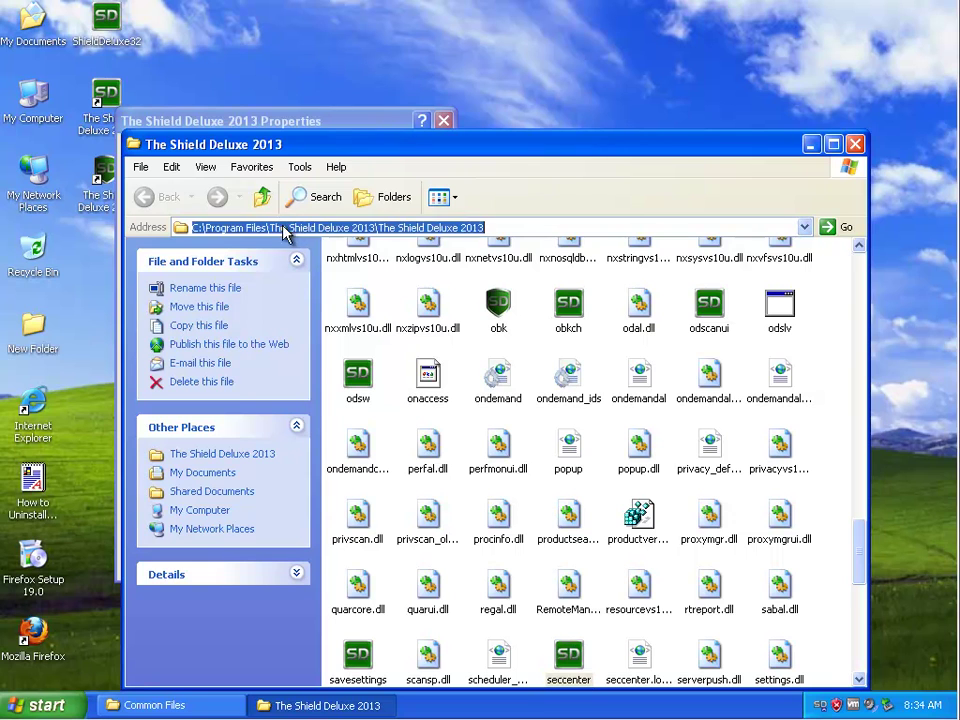
pyautogui.moveTo(272, 228); pyautogui.dragTo(787, 268)
pyautogui.press('BackSpace')
pyautogui.press('BackSpace')
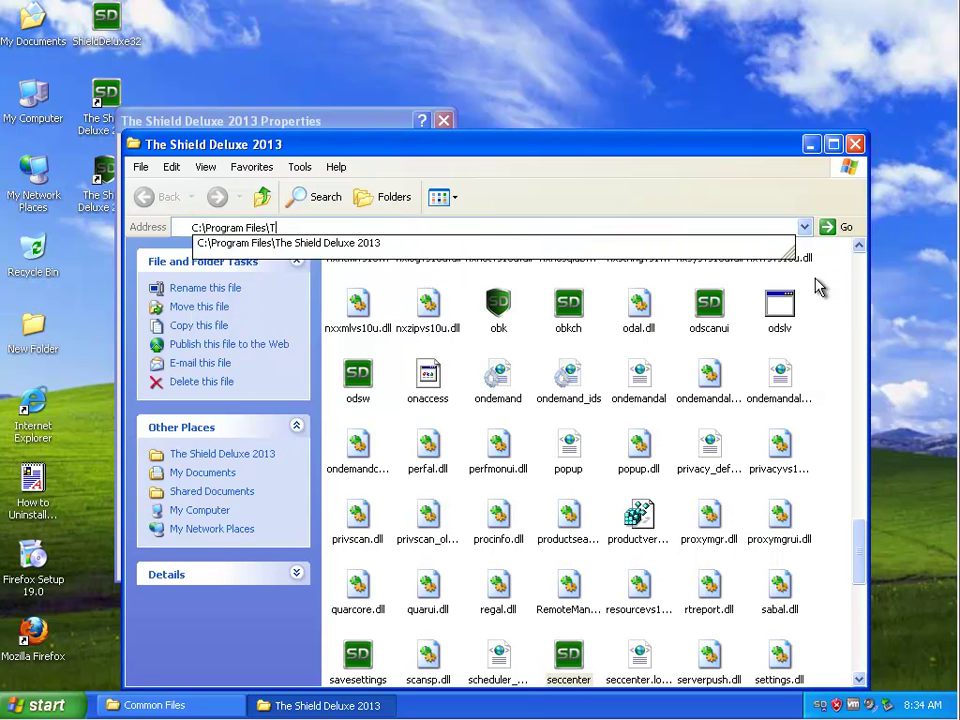
pyautogui.press('Return')
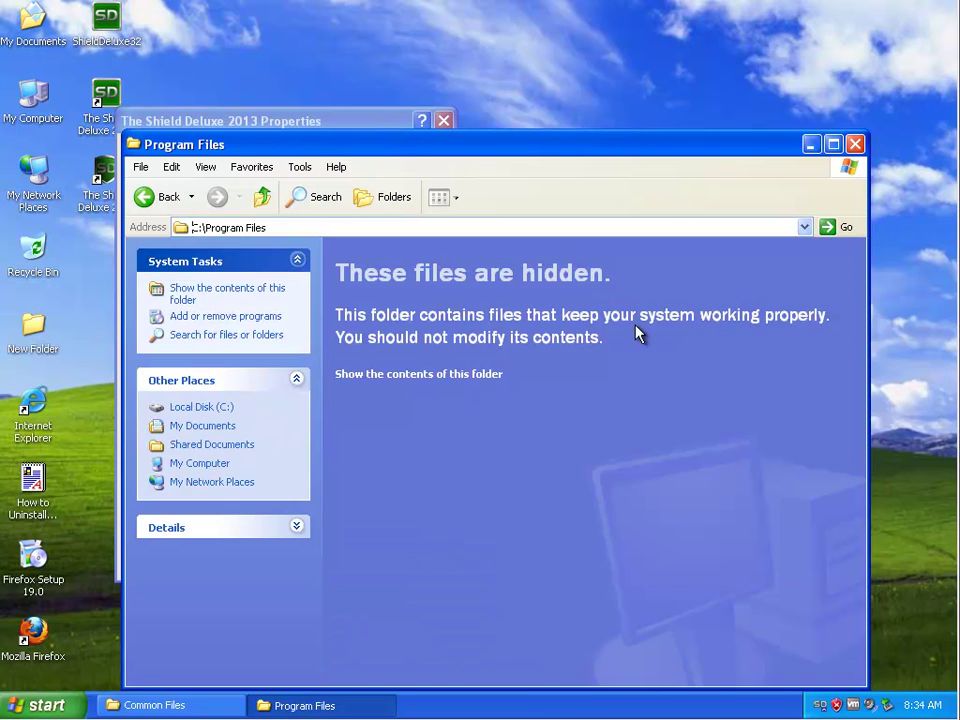
pyautogui.click(438, 375)
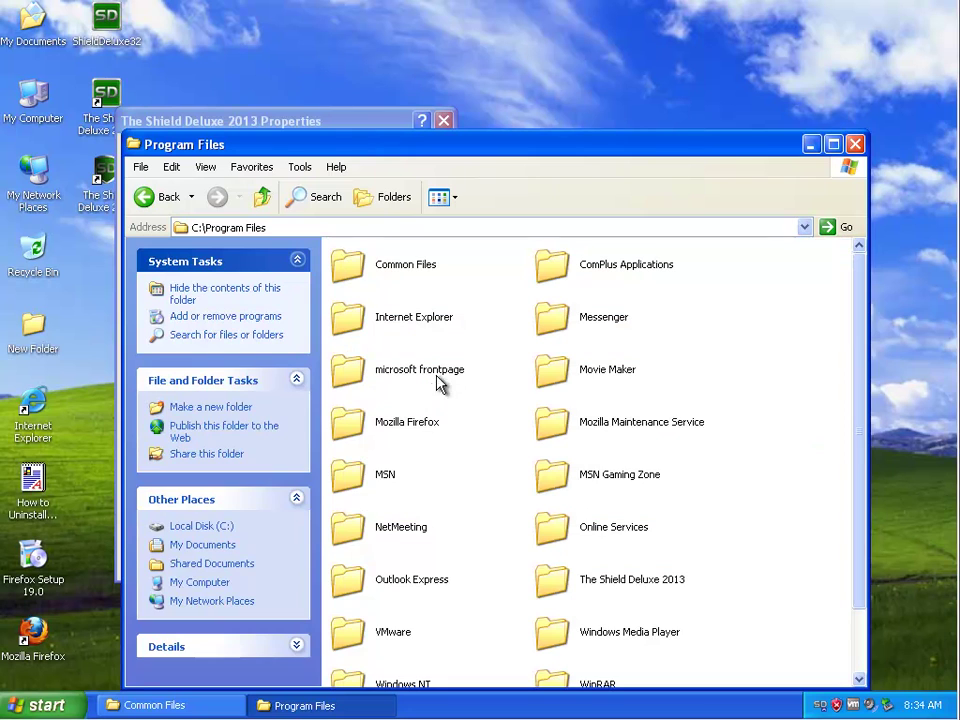
# Select The Shield Deluxe 2013 folder in Program Files and switch the folder view to thumbnails
pyautogui.click(611, 425)
pyautogui.click(600, 585)
pyautogui.click(443, 197)
pyautogui.click(459, 228)
pyautogui.scroll(-3, 538, 570)
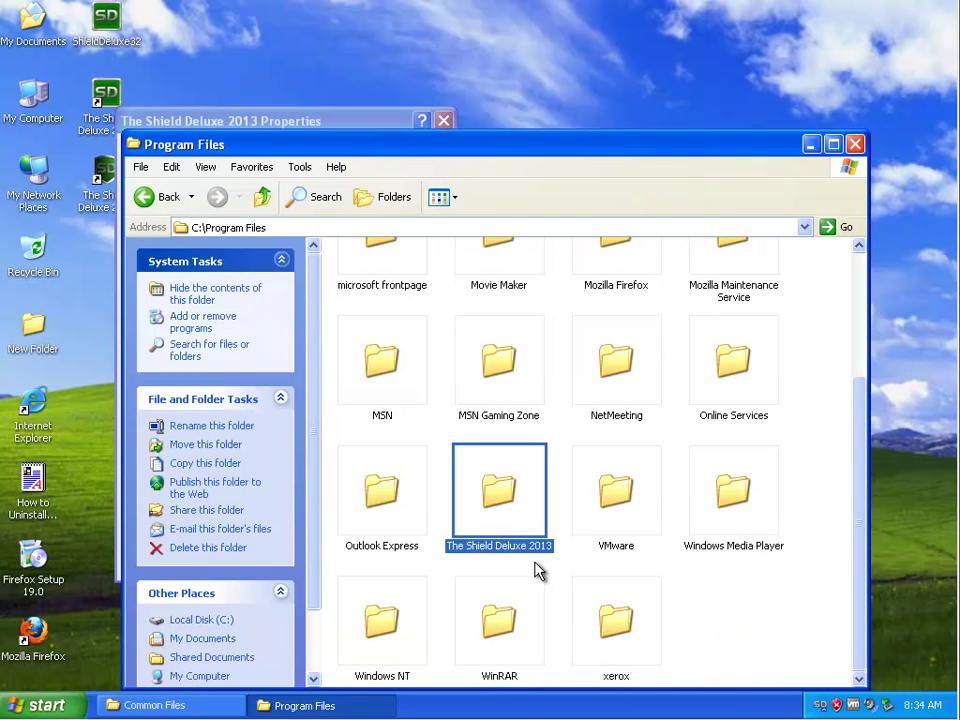
# Check the size on disk of The Shield Deluxe 2013 folder in its properties, then cancel the dialog
pyautogui.rightClick(510, 484)
pyautogui.click(572, 463)
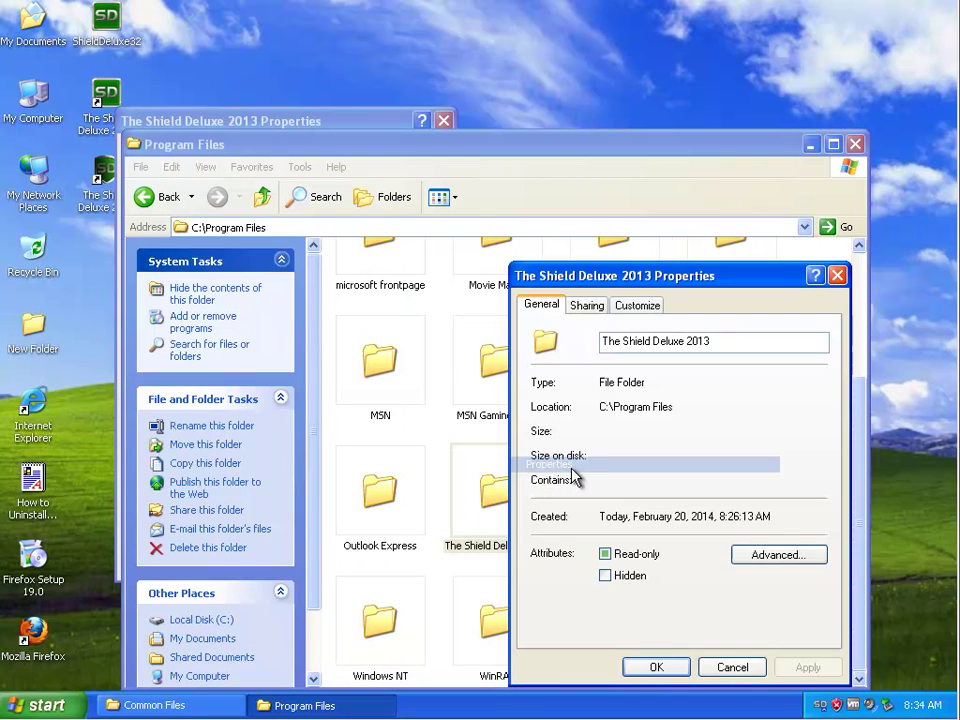
pyautogui.moveTo(758, 453); pyautogui.dragTo(600, 455)
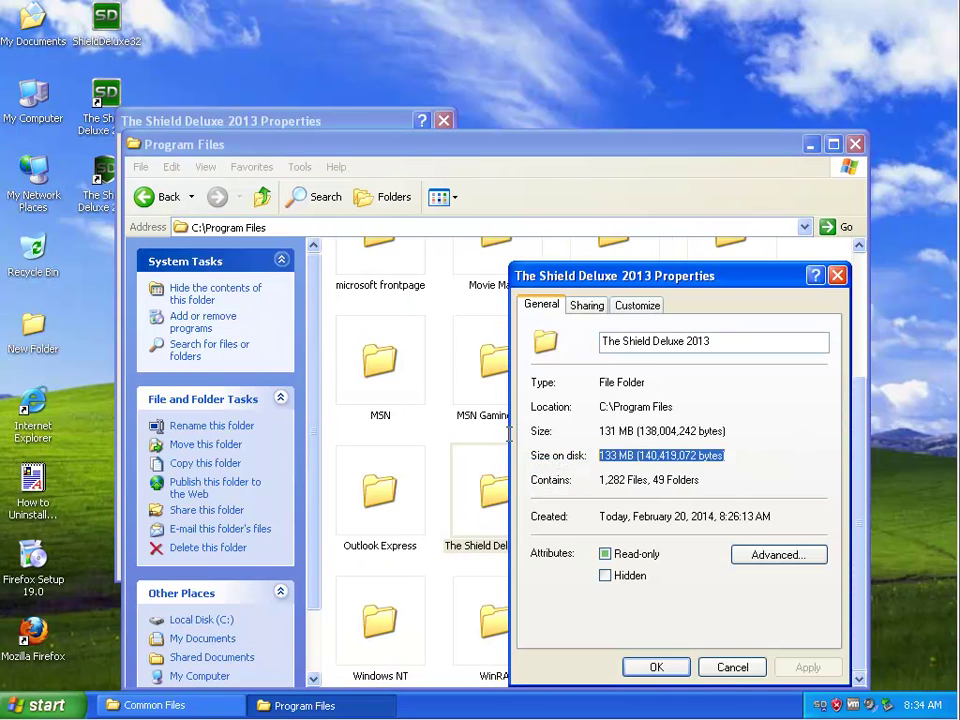
pyautogui.click(741, 666)
# Clear the Program Files and shortcut properties windows from the desktop and open Add or Remove Programs from the Control Panel
pyautogui.click(810, 144)
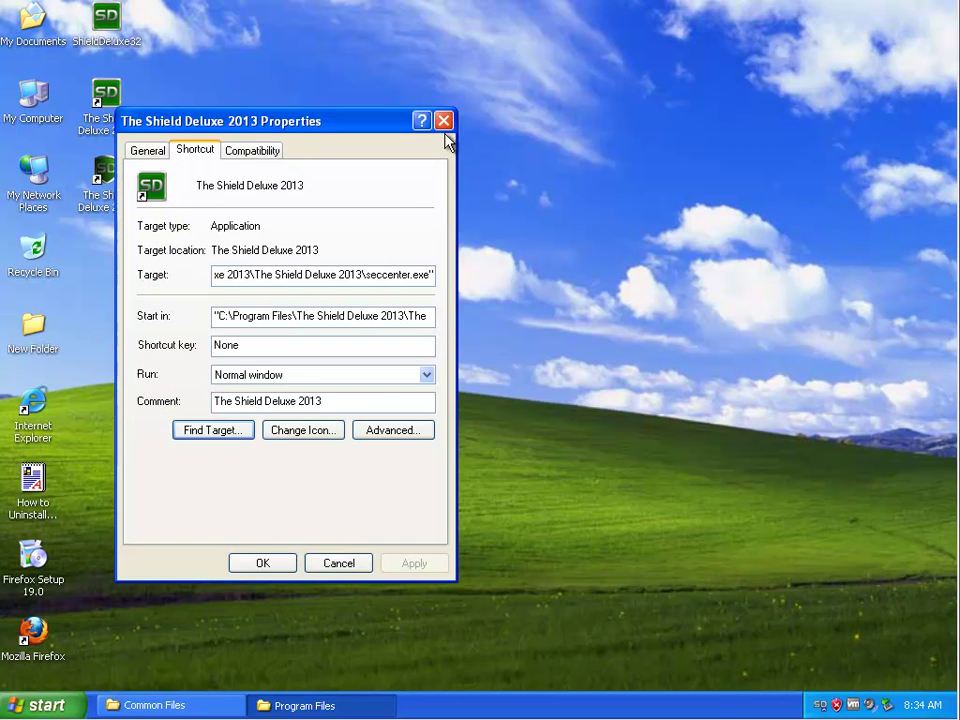
pyautogui.click(444, 120)
pyautogui.click(42, 706)
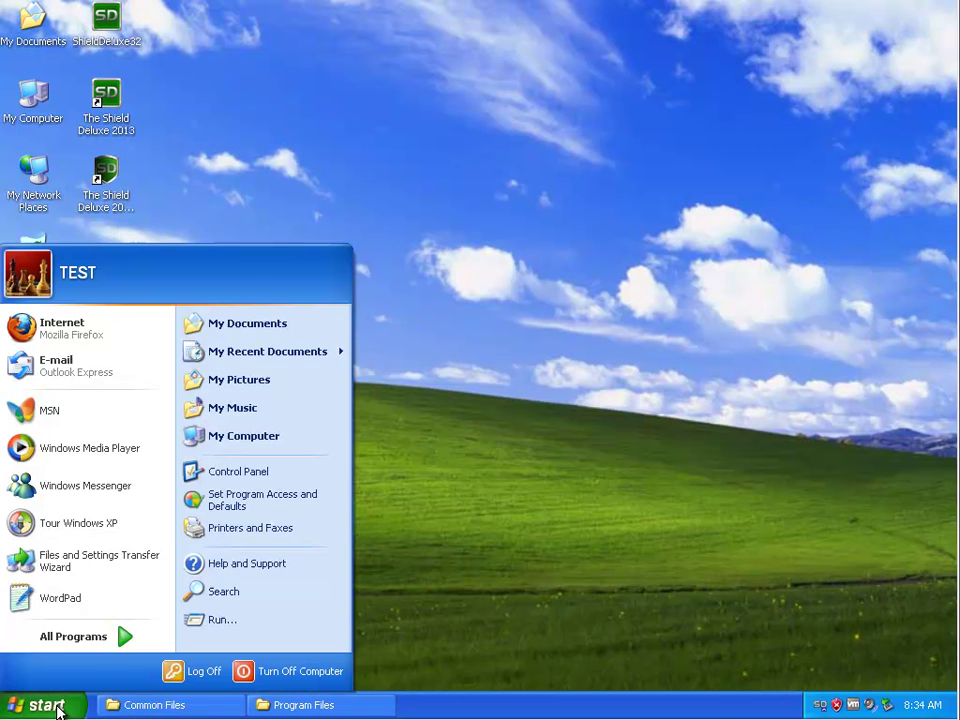
pyautogui.click(285, 479)
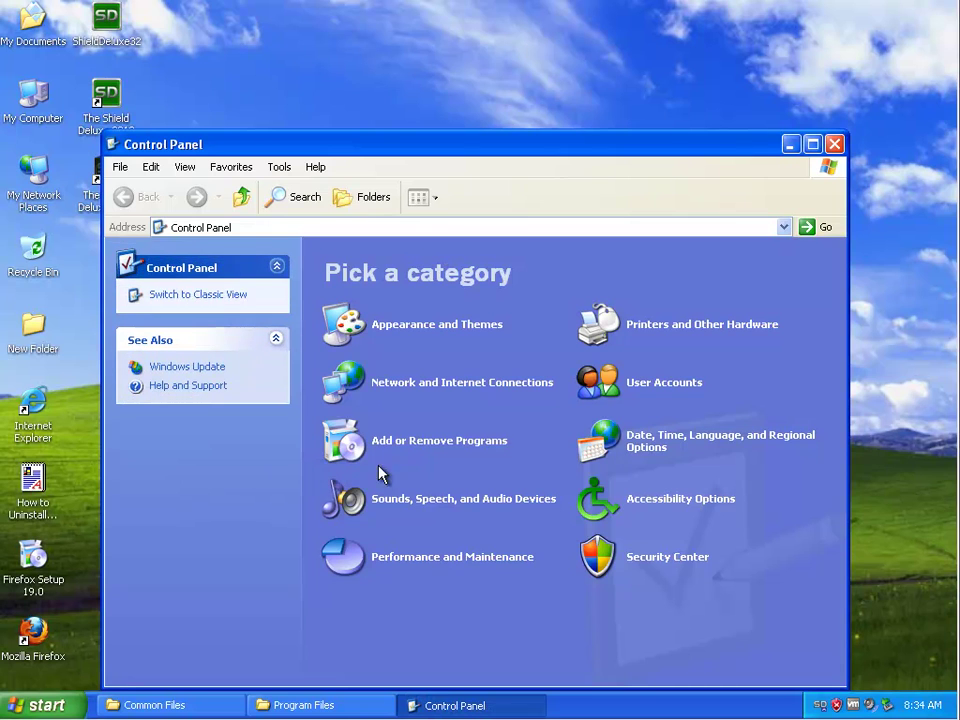
pyautogui.click(416, 444)
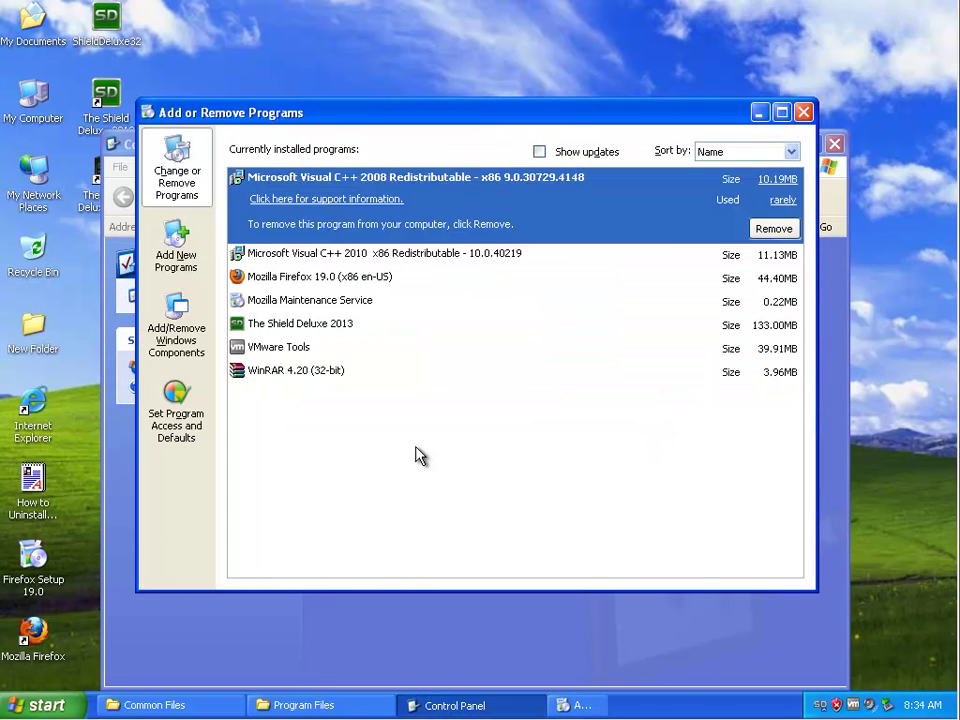
# Select The Shield Deluxe 2013 in the installed programs list and start its removal
pyautogui.click(380, 326)
pyautogui.click(396, 293)
pyautogui.moveTo(484, 288); pyautogui.dragTo(517, 381)
pyautogui.click(616, 515)
pyautogui.click(597, 313)
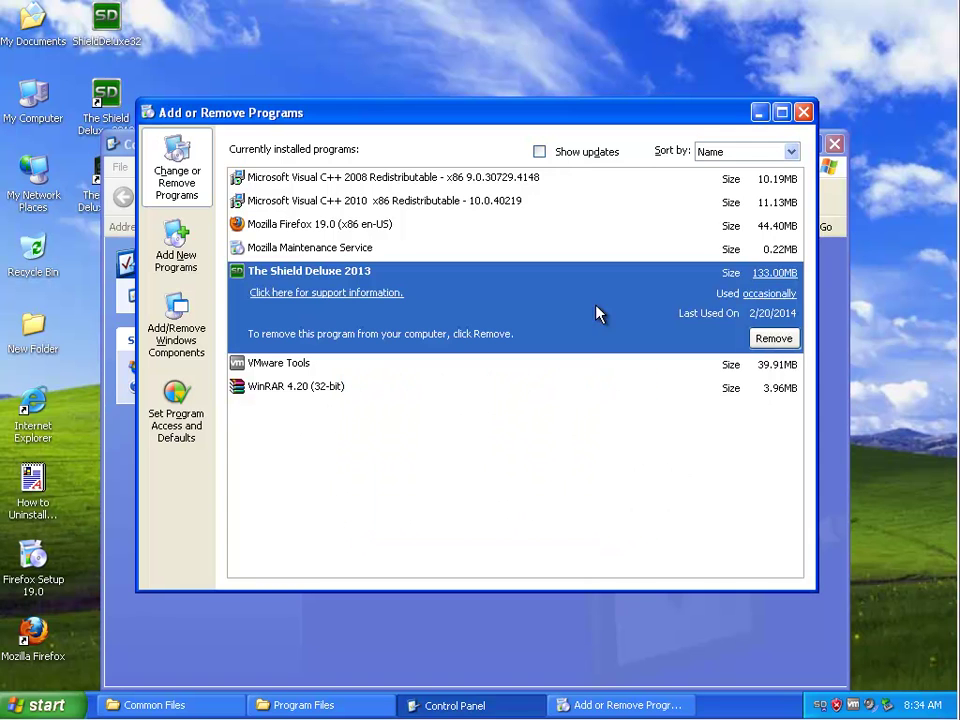
pyautogui.click(787, 344)
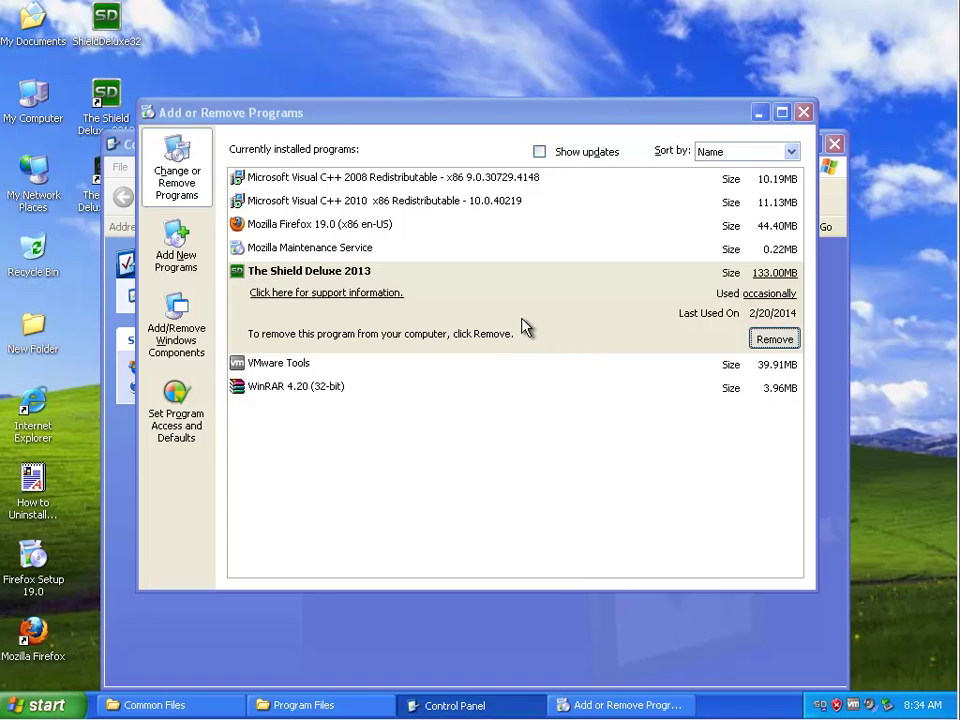
pyautogui.press('Return')
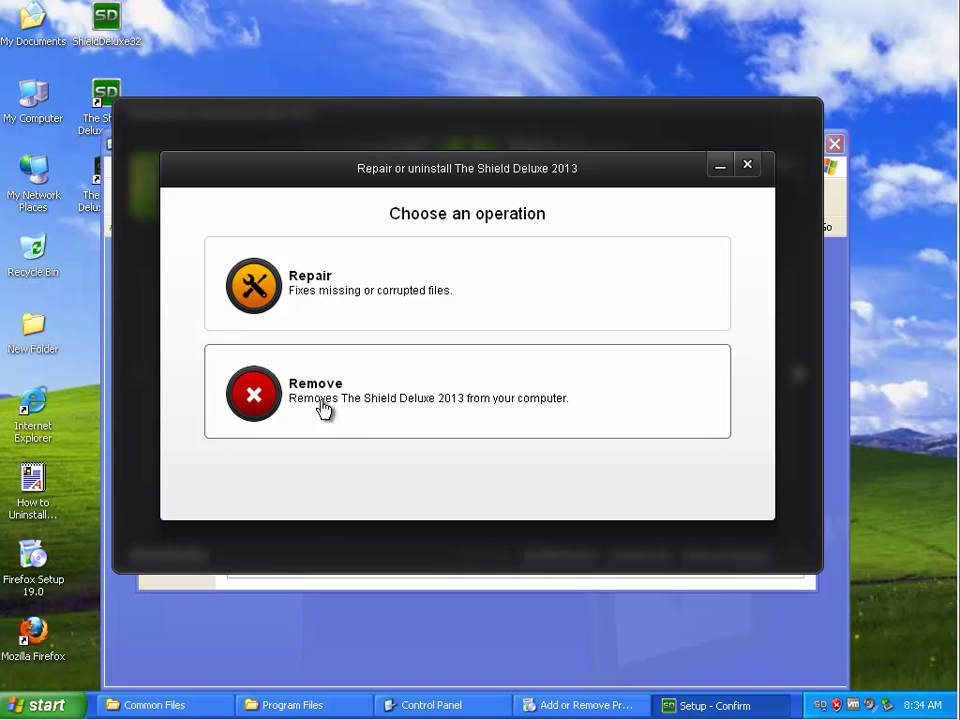
# Remove The Shield Deluxe 2013 with the FULL uninstall option and finish the wizard without restarting
pyautogui.click(242, 393)
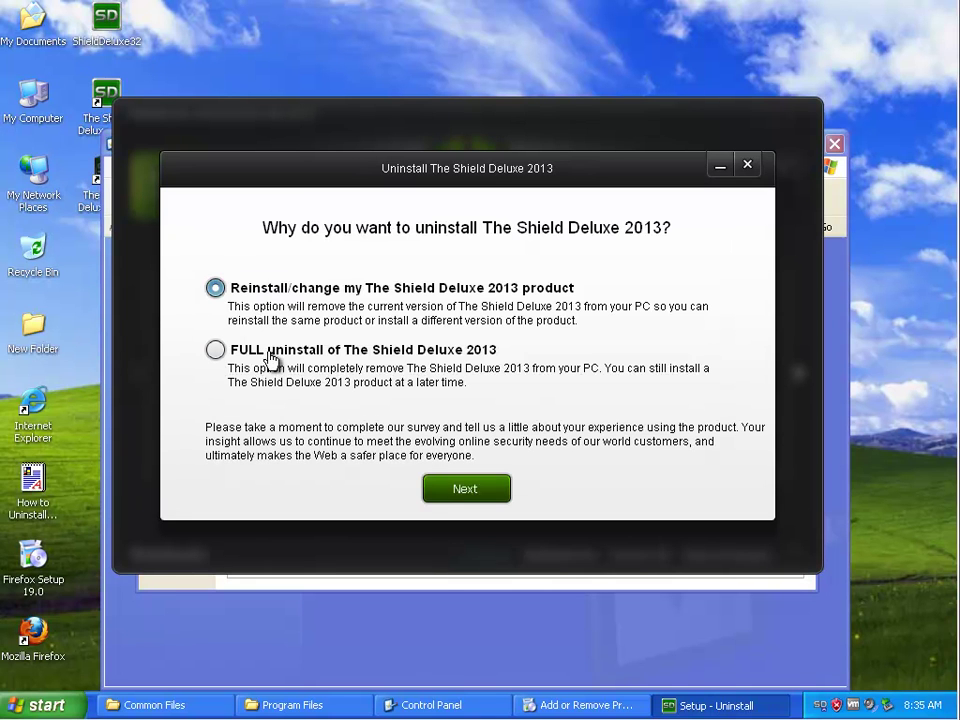
pyautogui.click(246, 362)
pyautogui.click(246, 304)
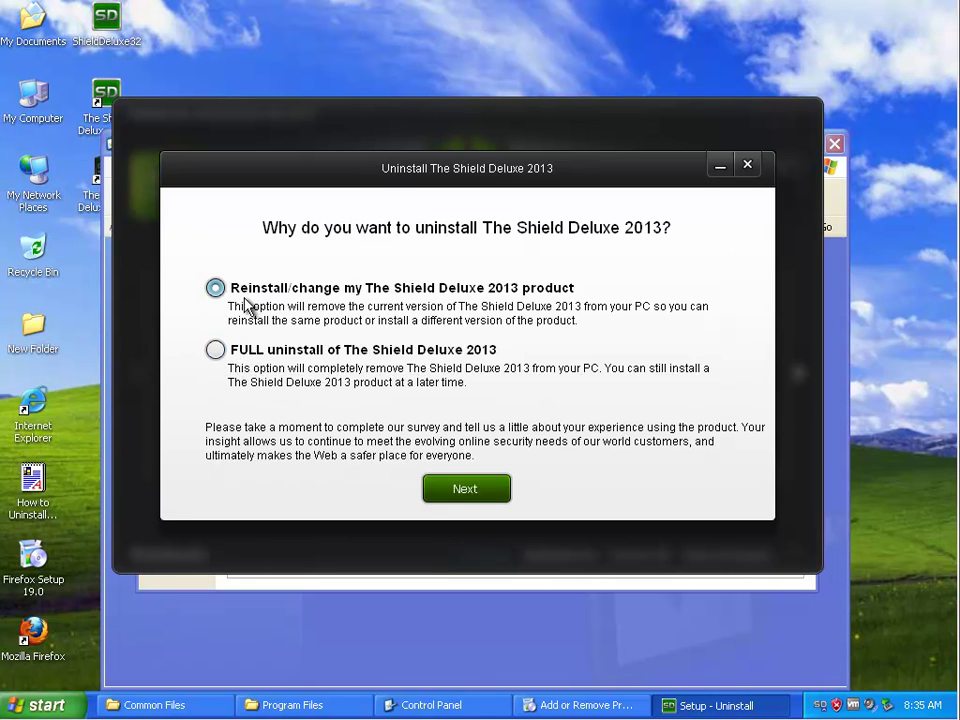
pyautogui.click(235, 357)
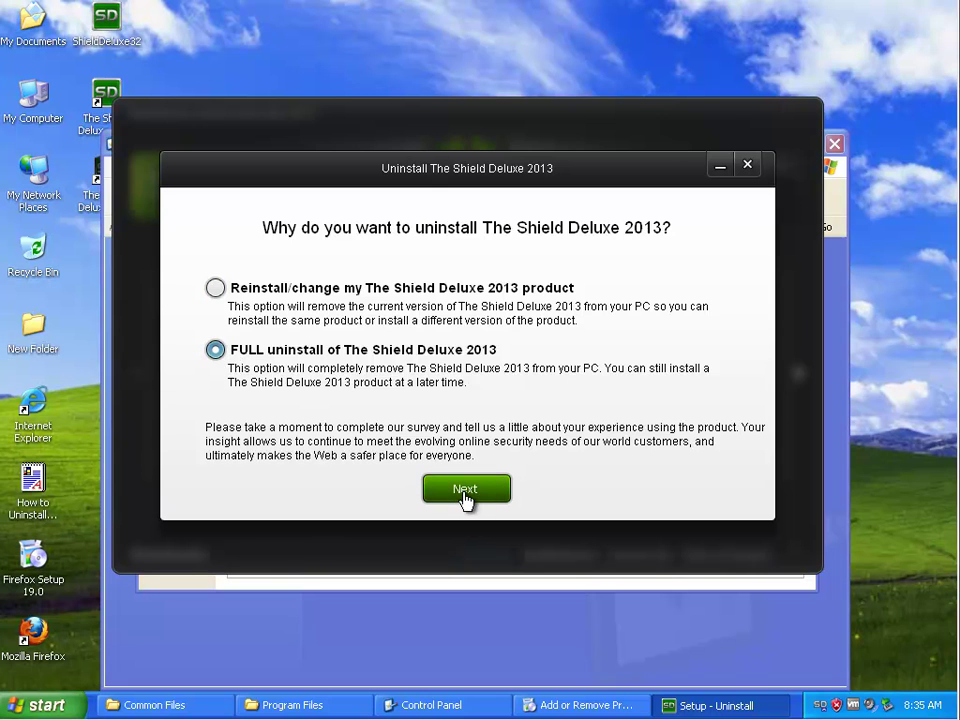
pyautogui.click(464, 494)
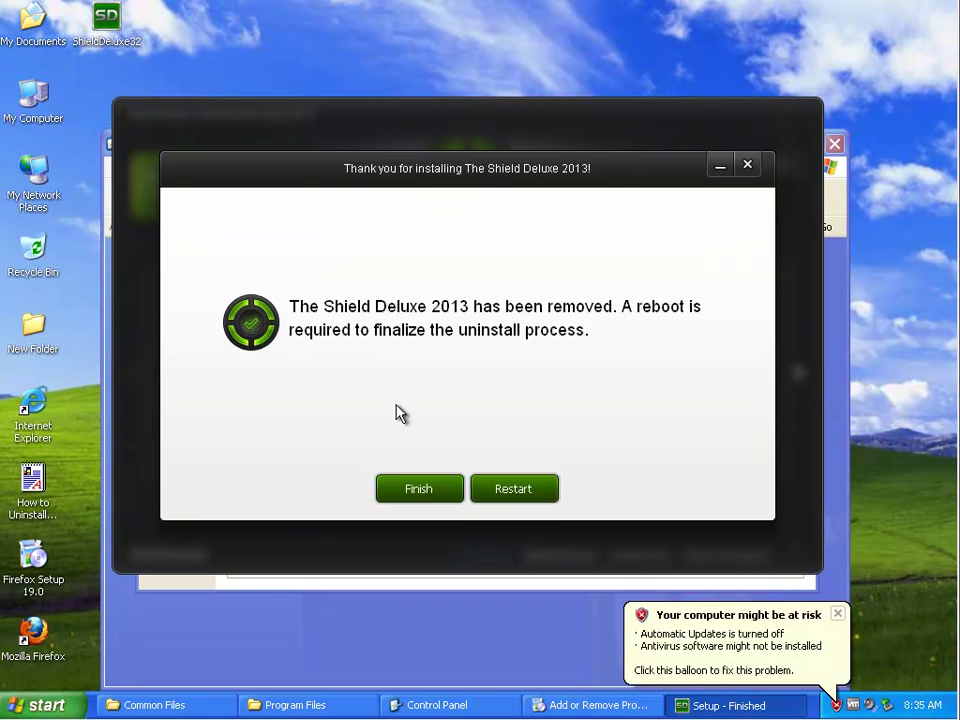
pyautogui.click(405, 496)
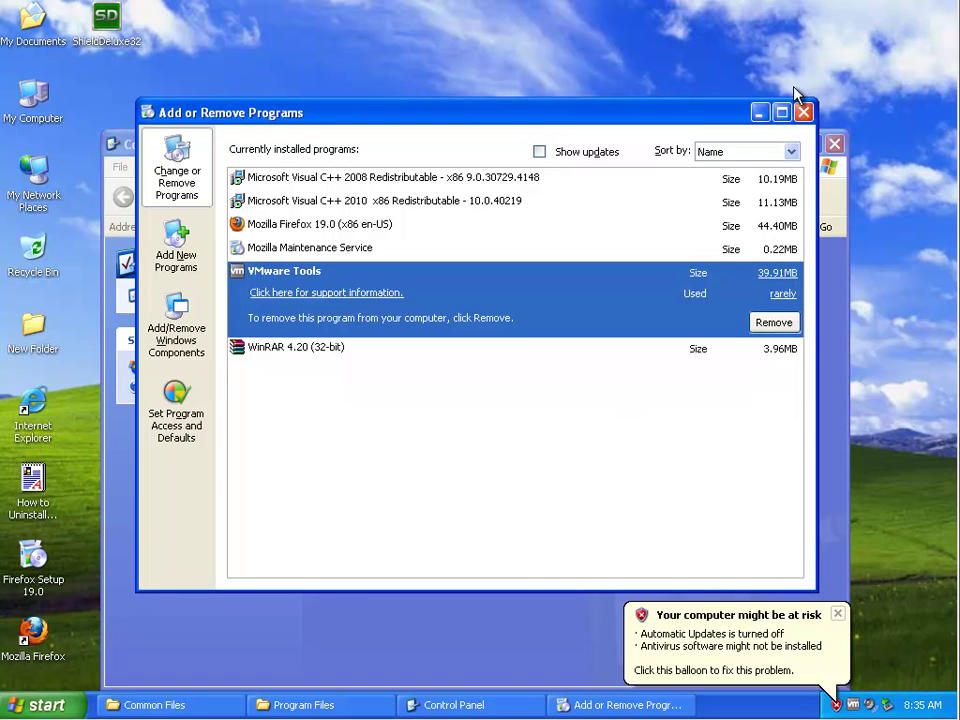
# Close the Add or Remove Programs, Control Panel, Program Files and Common Files windows
pyautogui.click(803, 112)
pyautogui.click(834, 144)
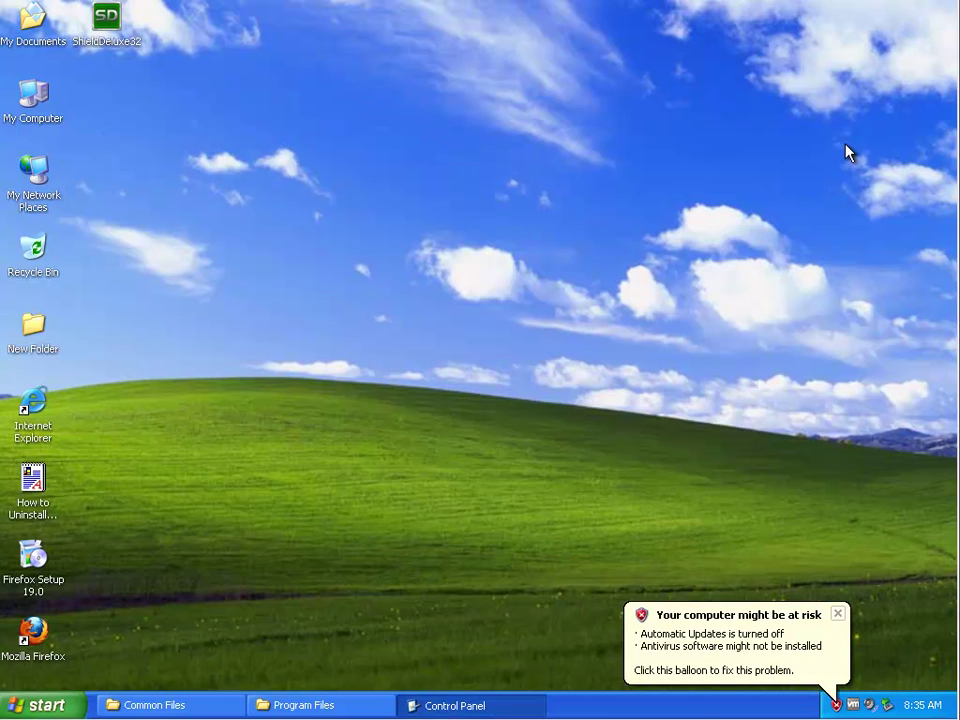
pyautogui.rightClick(345, 713)
pyautogui.click(385, 697)
pyautogui.rightClick(192, 712)
pyautogui.click(222, 697)
# Restart the computer to finalize the uninstallation
pyautogui.click(45, 705)
pyautogui.click(272, 671)
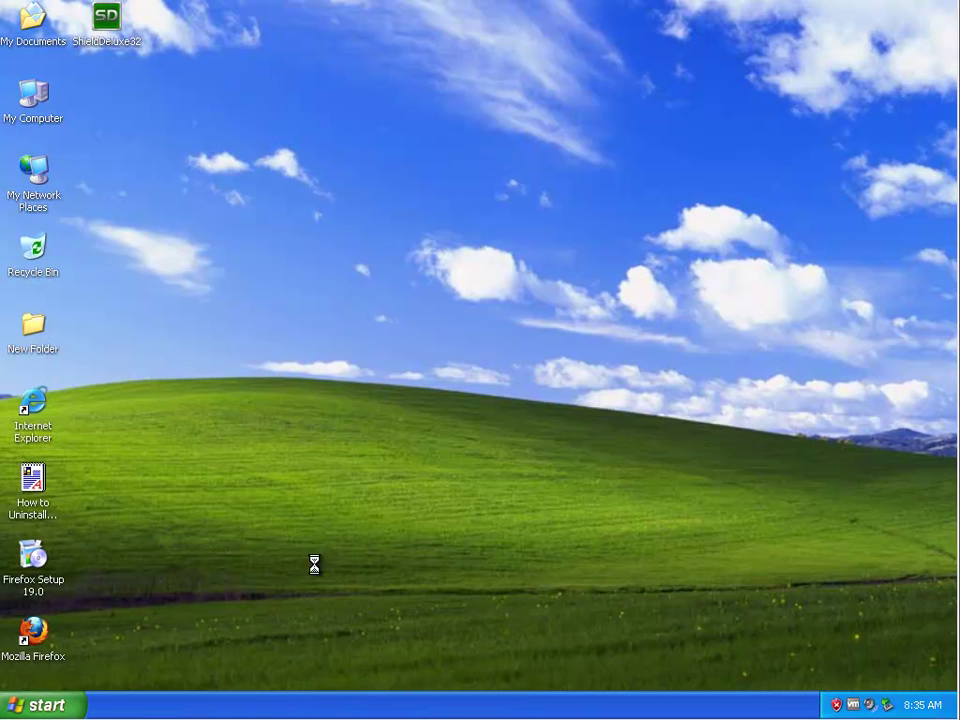
pyautogui.click(553, 283)
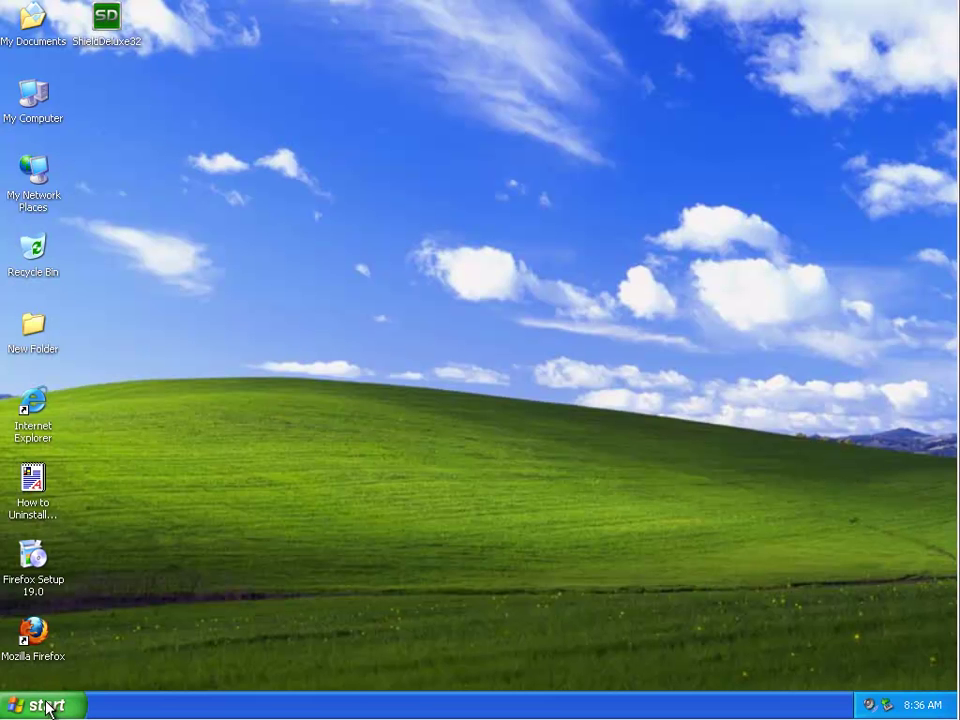
# Uninstall Microsoft Visual C++ 2010 x86 Redistributable - 10.0.40219 through Add or Remove Programs and close the Control Panel windows
pyautogui.click(50, 704)
pyautogui.click(257, 482)
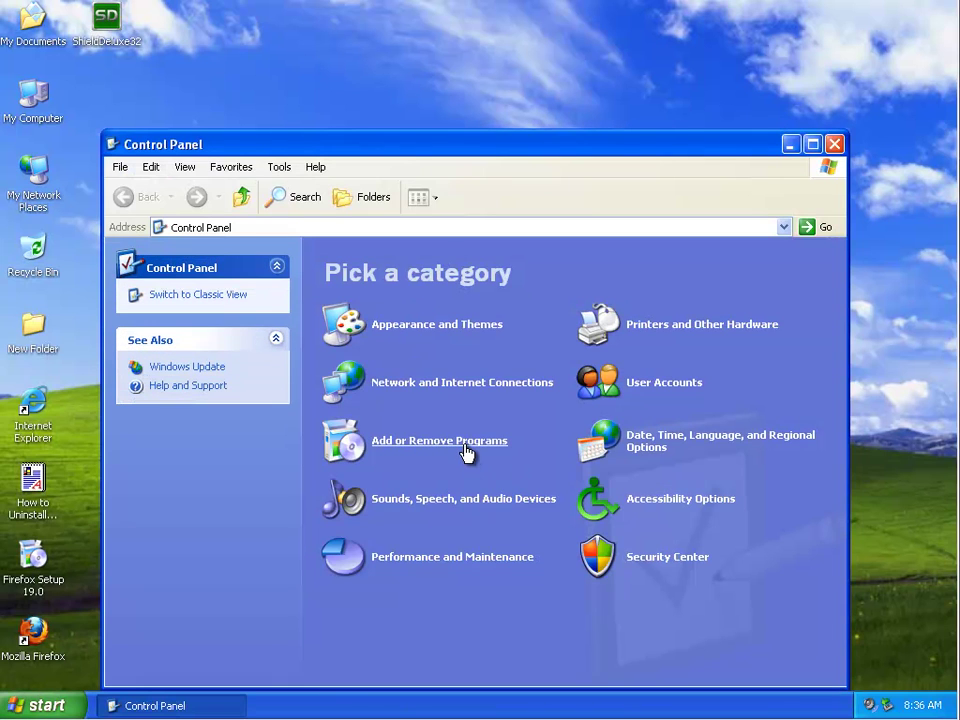
pyautogui.click(466, 450)
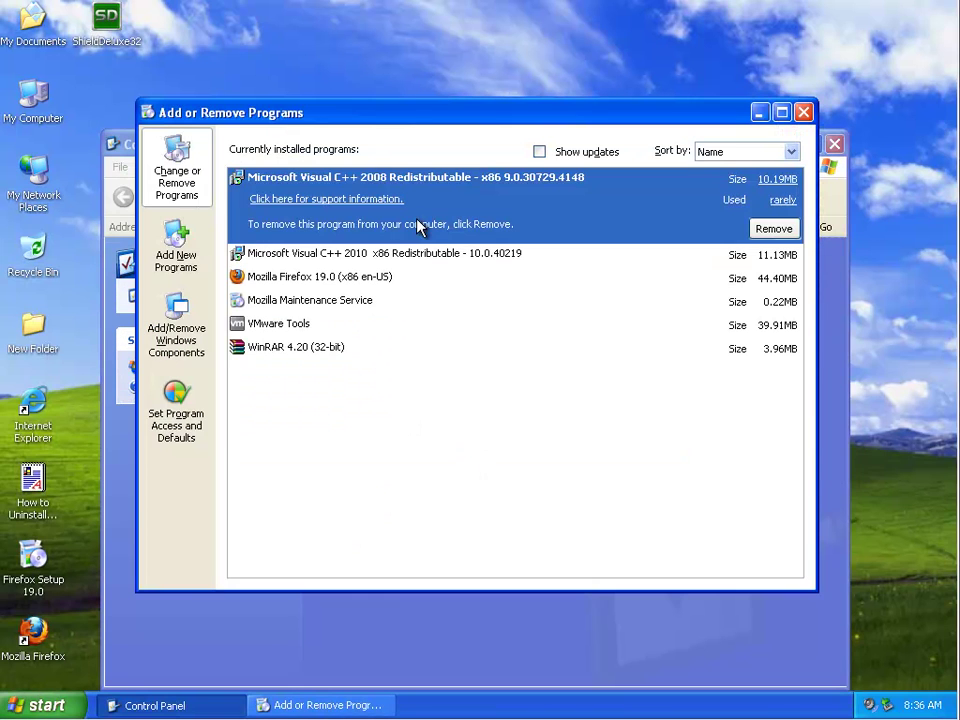
pyautogui.click(546, 253)
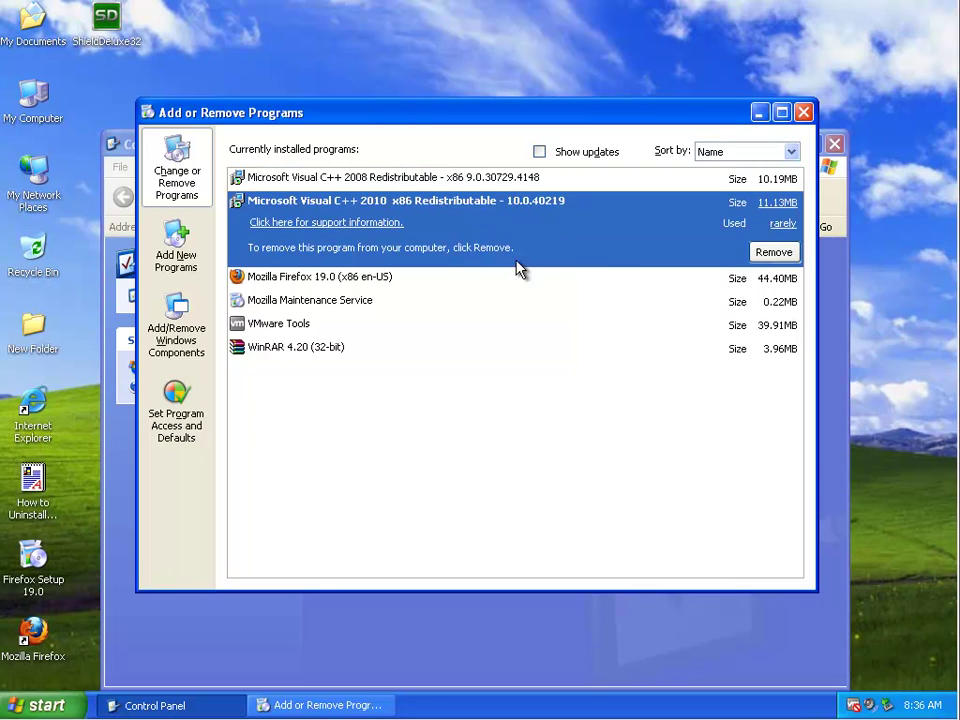
pyautogui.click(762, 256)
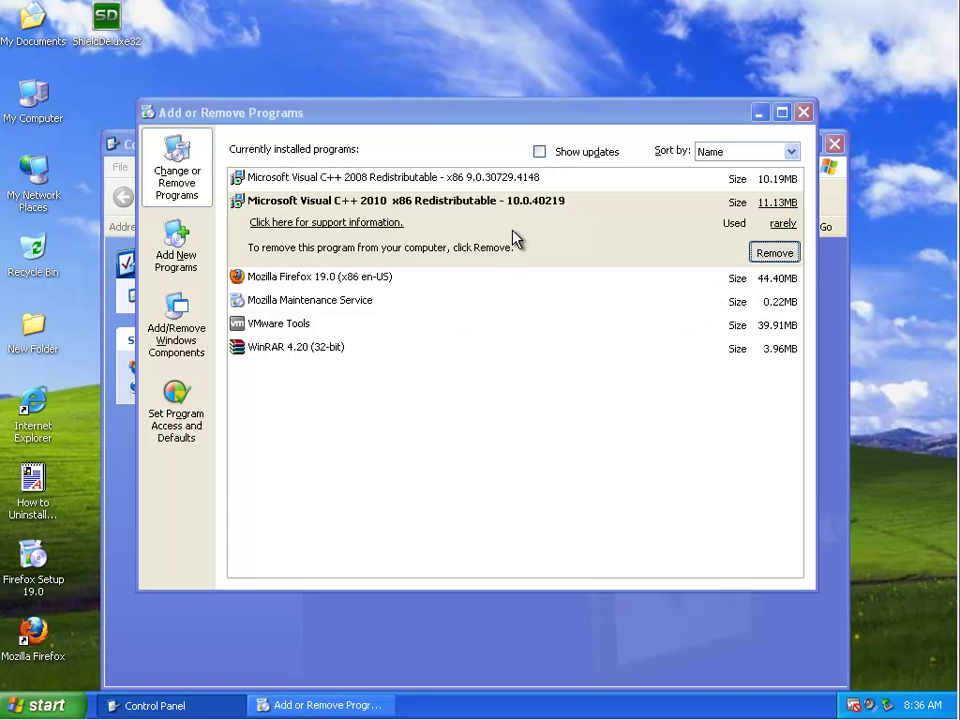
pyautogui.click(360, 706)
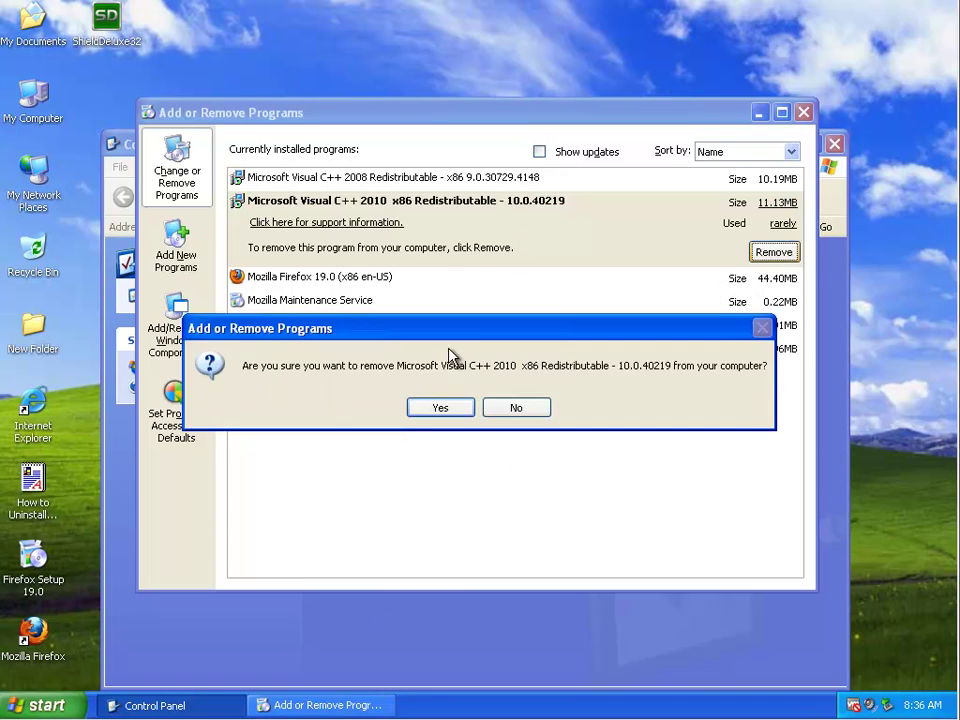
pyautogui.click(446, 412)
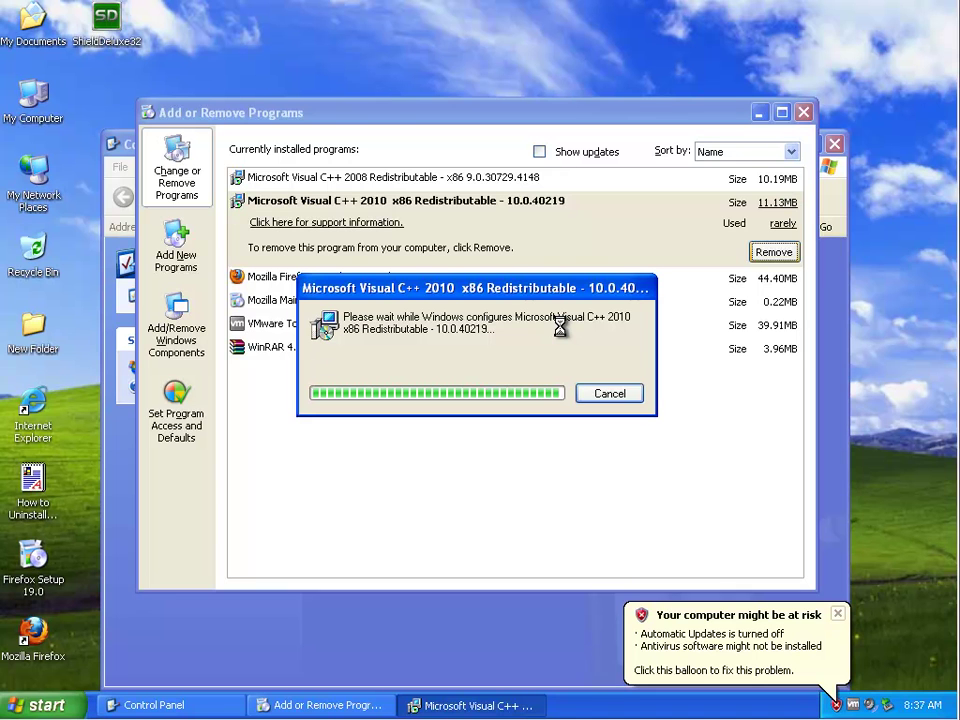
pyautogui.click(803, 112)
pyautogui.click(834, 144)
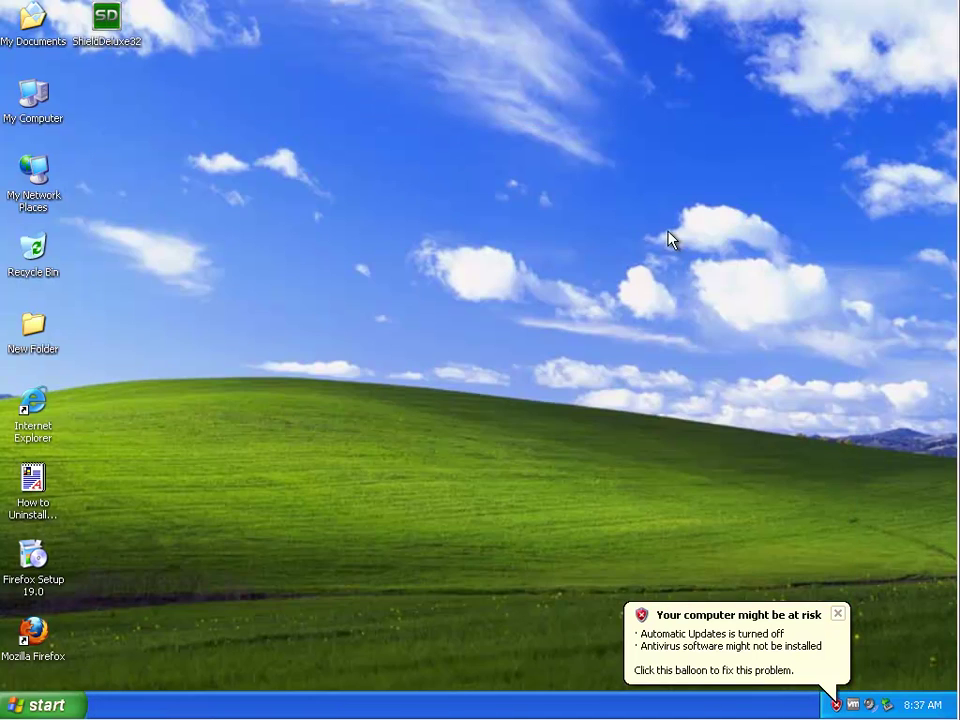
# Request the properties of the ShieldDeluxe32 desktop file and dismiss the security alert balloon
pyautogui.click(114, 34)
pyautogui.rightClick(114, 36)
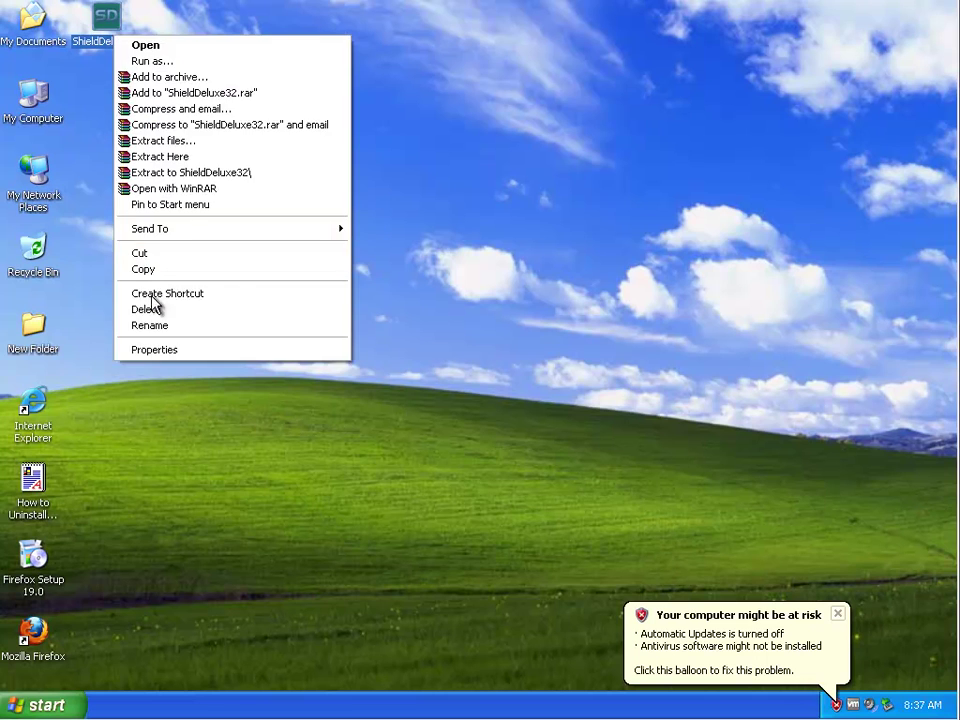
pyautogui.click(163, 352)
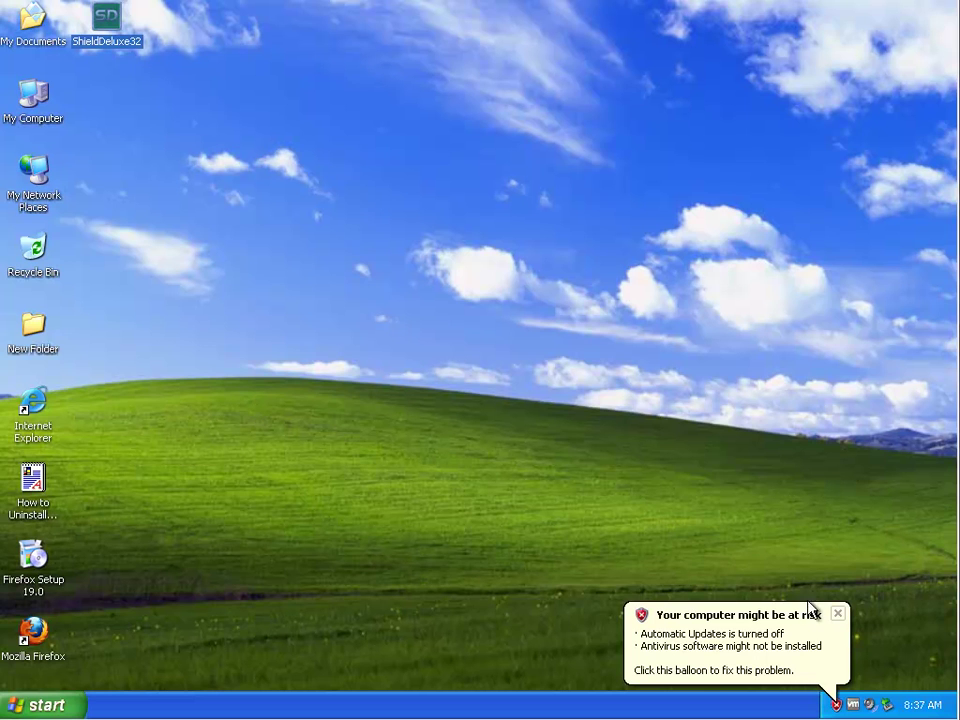
pyautogui.click(838, 613)
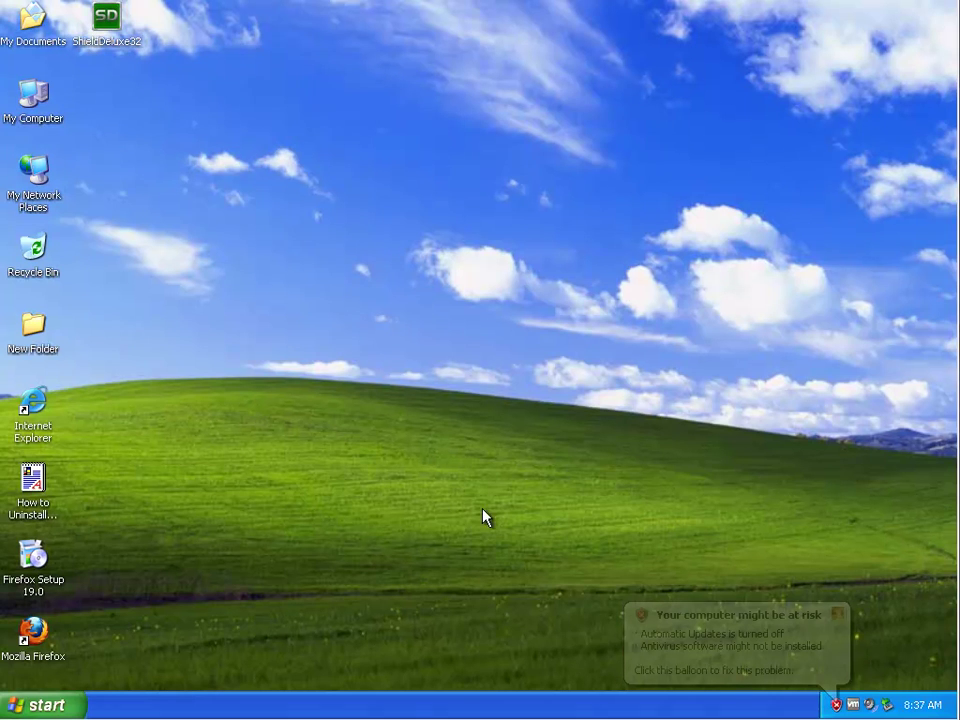
# Open Task Manager to examine the running processes, and minimize its window
pyautogui.rightClick(264, 706)
pyautogui.click(345, 654)
pyautogui.click(169, 71)
pyautogui.click(109, 71)
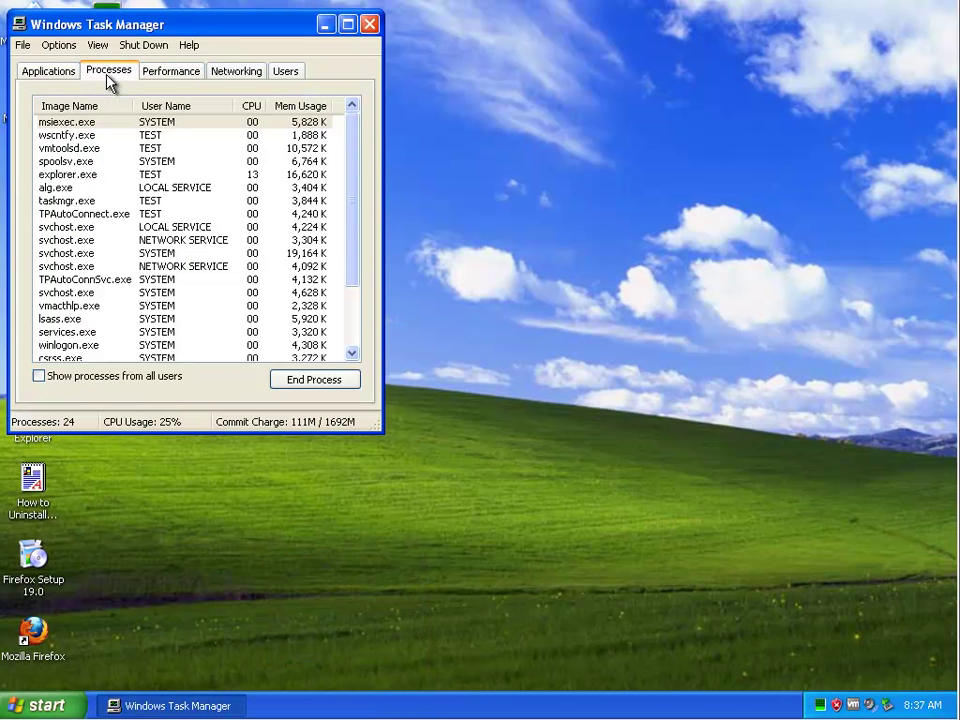
pyautogui.click(326, 24)
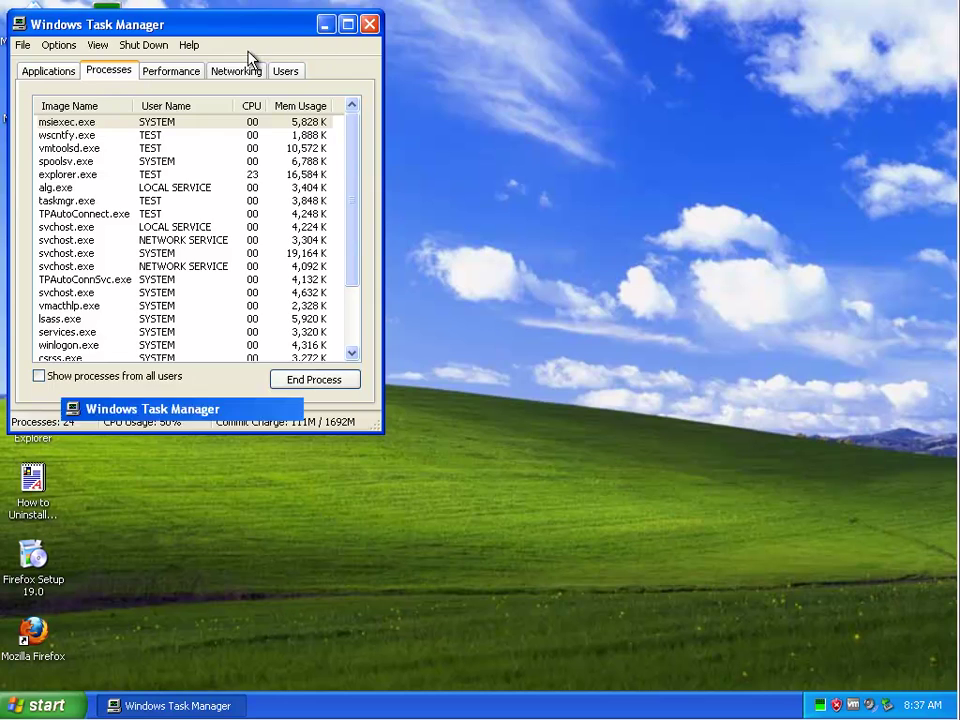
# Copy the text "ShieldDeluxe" from the description in the ShieldDeluxe32 file's properties and close the dialog
pyautogui.rightClick(104, 44)
pyautogui.click(141, 343)
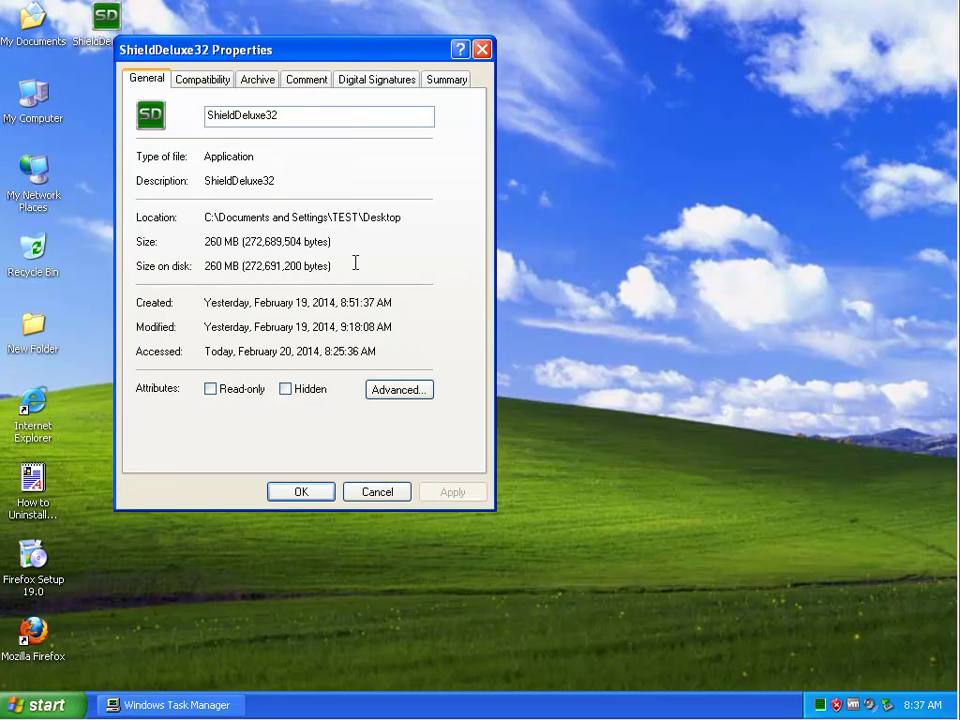
pyautogui.moveTo(268, 183); pyautogui.dragTo(212, 184)
pyautogui.click(233, 183)
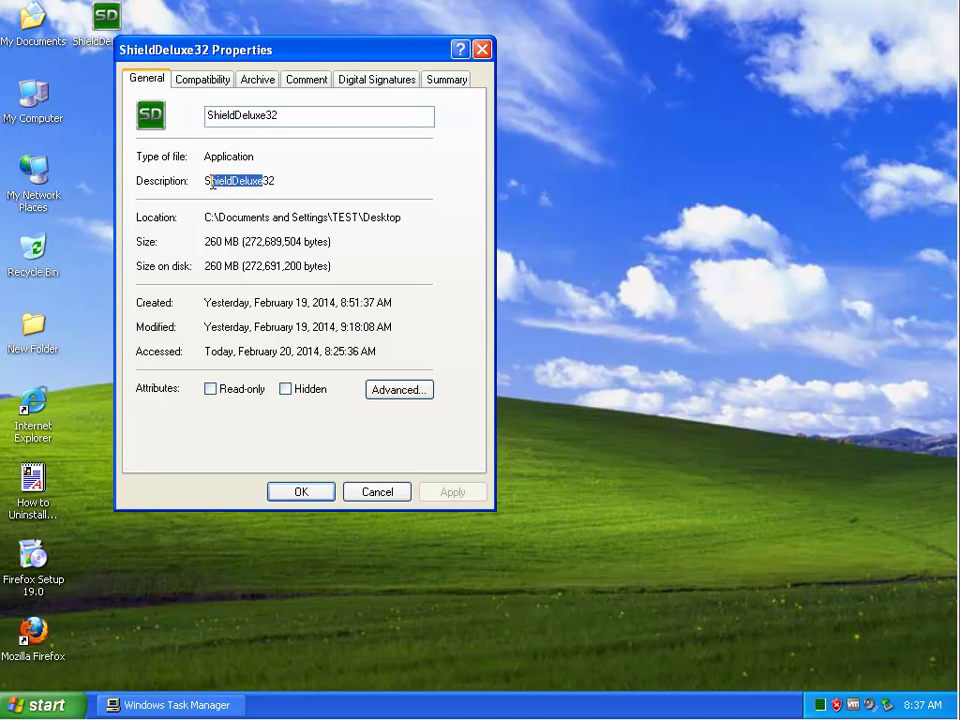
pyautogui.rightClick(211, 184)
pyautogui.click(250, 234)
pyautogui.click(482, 49)
# Search My Computer for all files and folders named "Shield Deluxe", including system folders, hidden files and subfolders
pyautogui.click(210, 95)
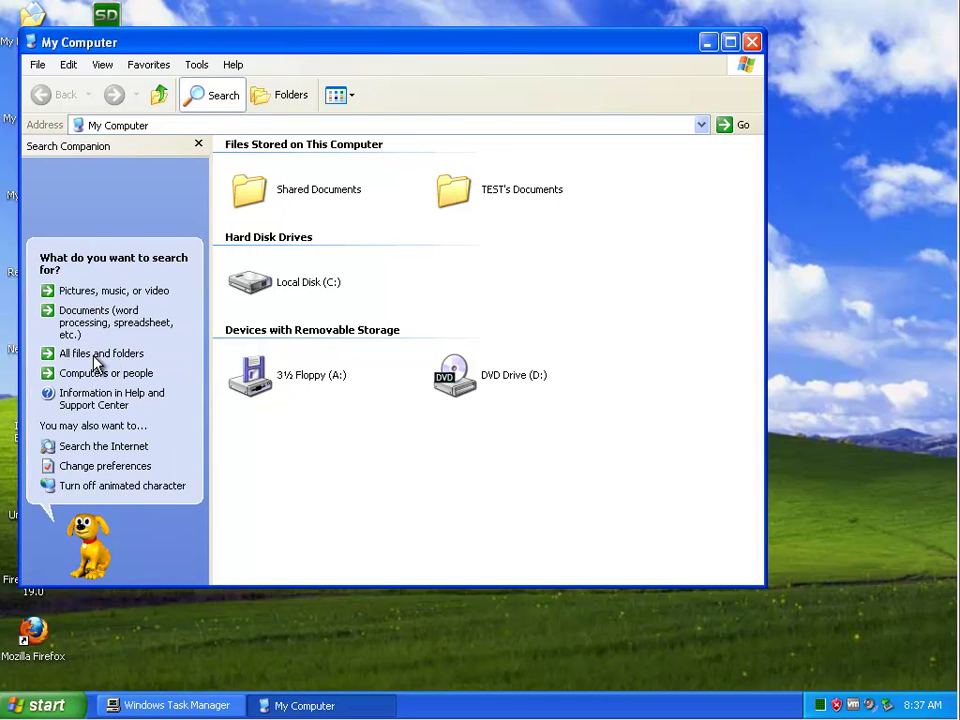
pyautogui.click(95, 355)
pyautogui.rightClick(73, 284)
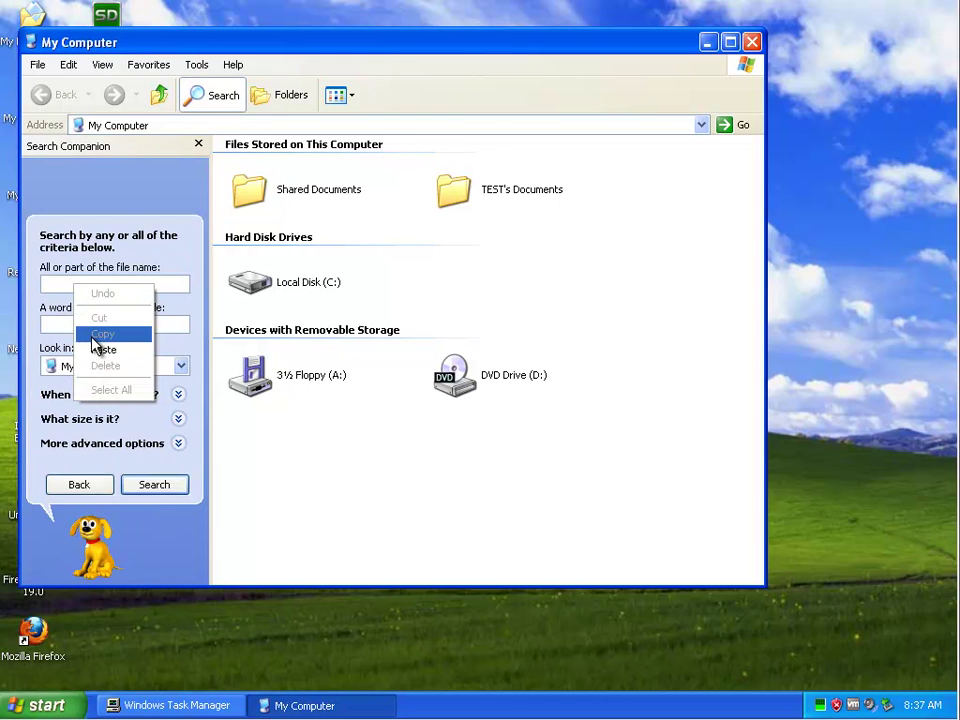
pyautogui.click(107, 349)
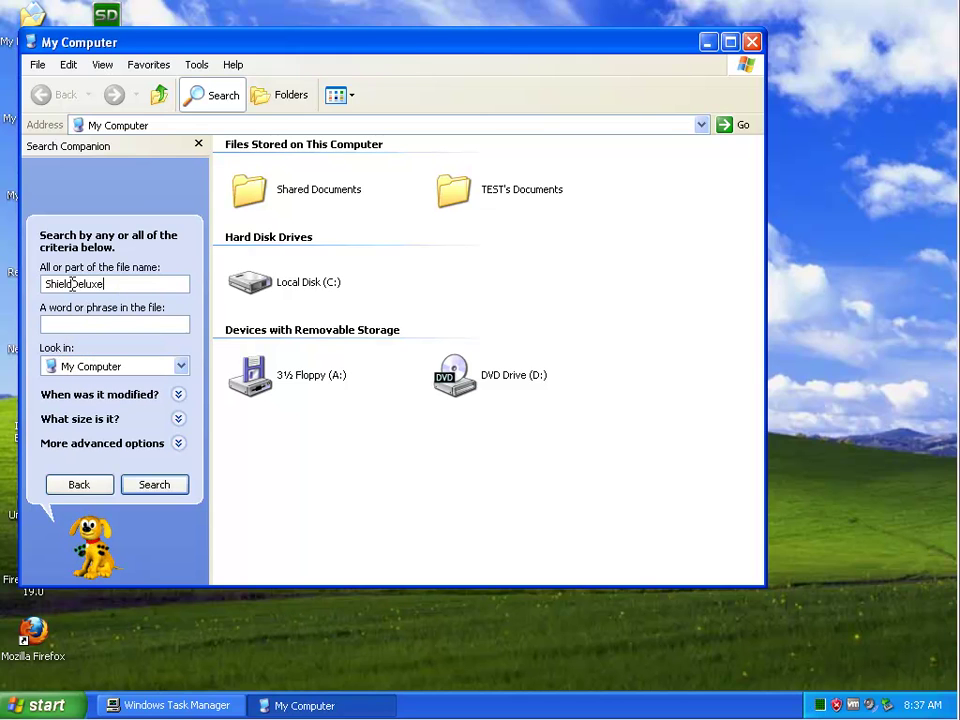
pyautogui.click(178, 443)
pyautogui.click(71, 398)
pyautogui.click(75, 433)
pyautogui.click(71, 448)
pyautogui.click(153, 487)
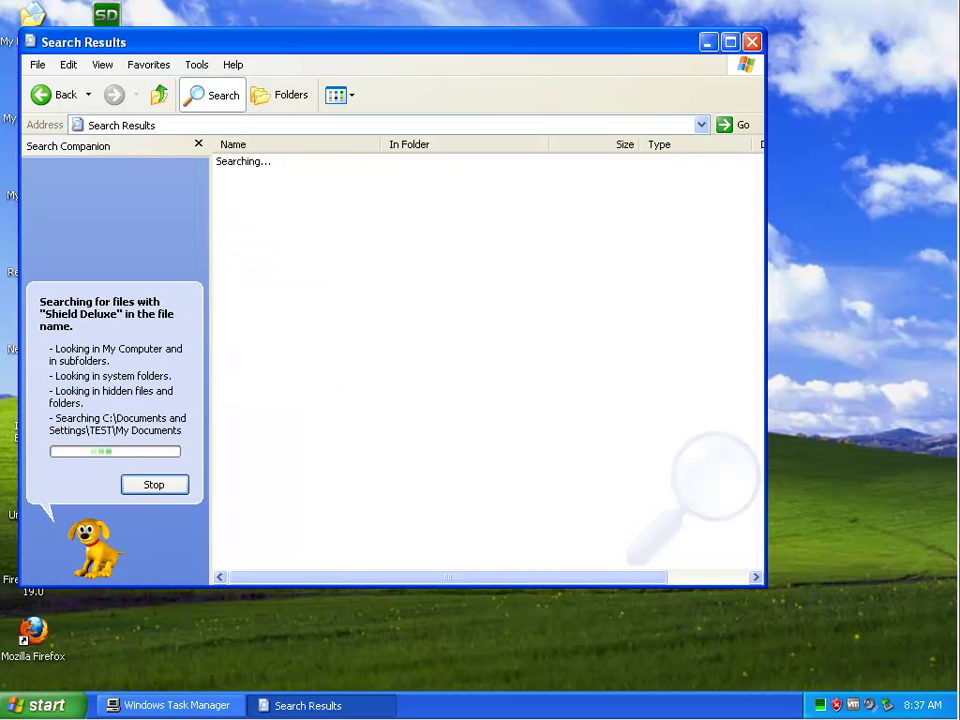
# Open the Registry Editor with REGEDIT and search keys, values and data for "Shield Deluxe"
pyautogui.press('super+r')
pyautogui.write('RE')
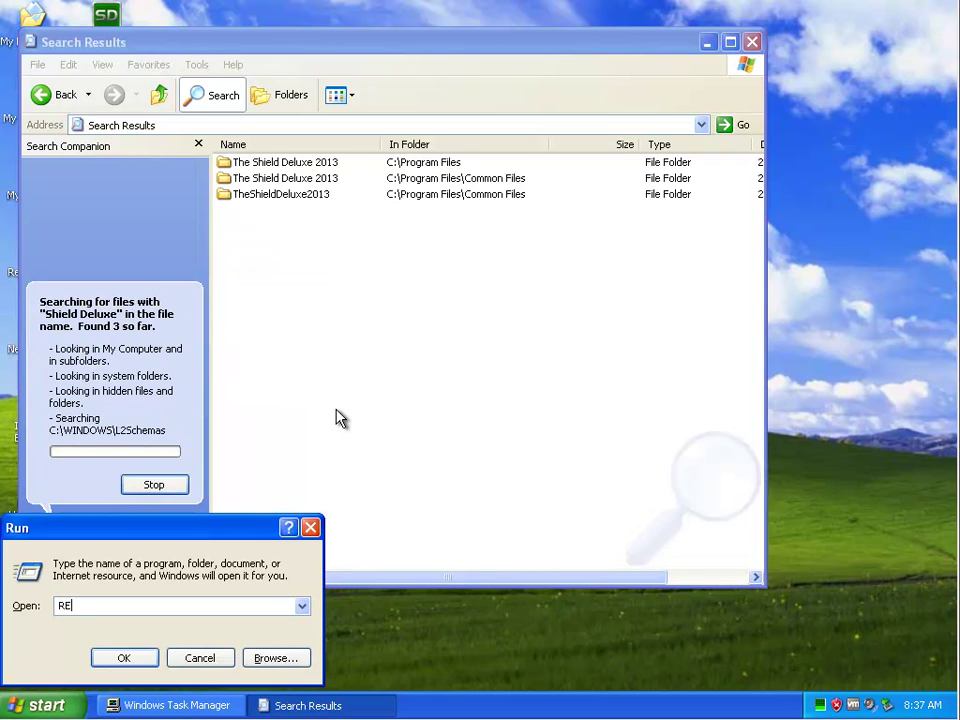
pyautogui.write('GEDIT')
pyautogui.press('Return')
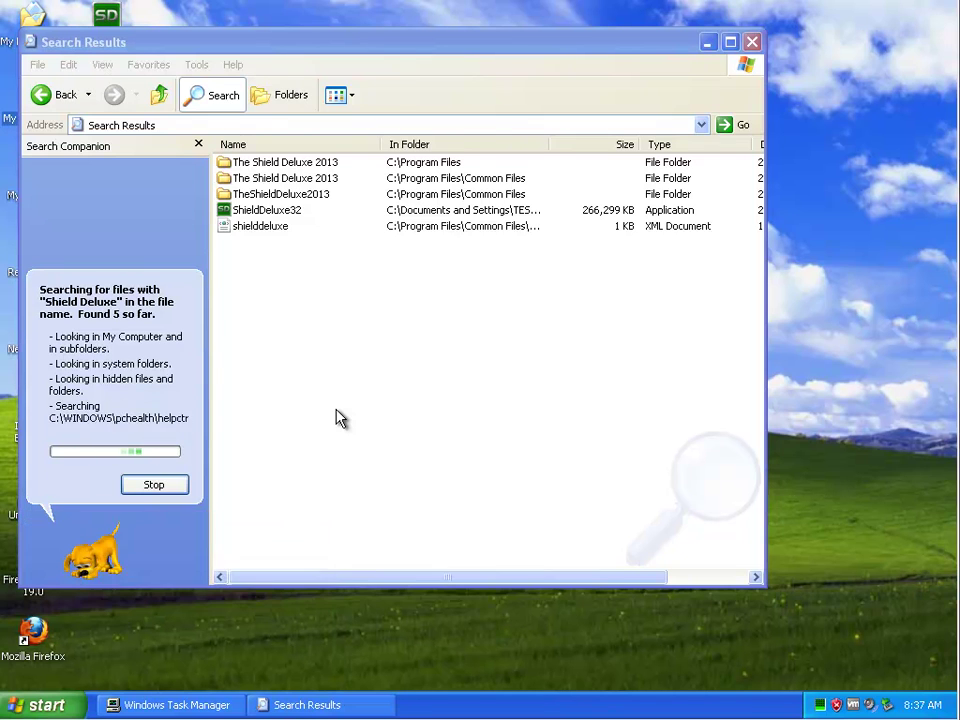
pyautogui.hotkey('ctrl', 'f')
pyautogui.write('ShieldDeluxe')
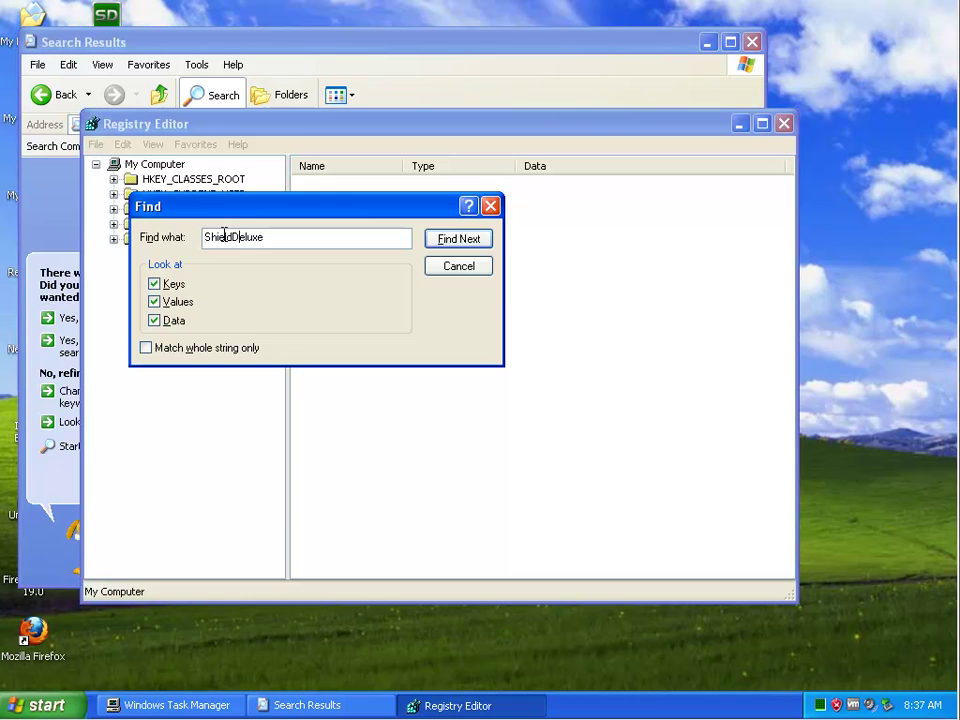
pyautogui.click(446, 243)
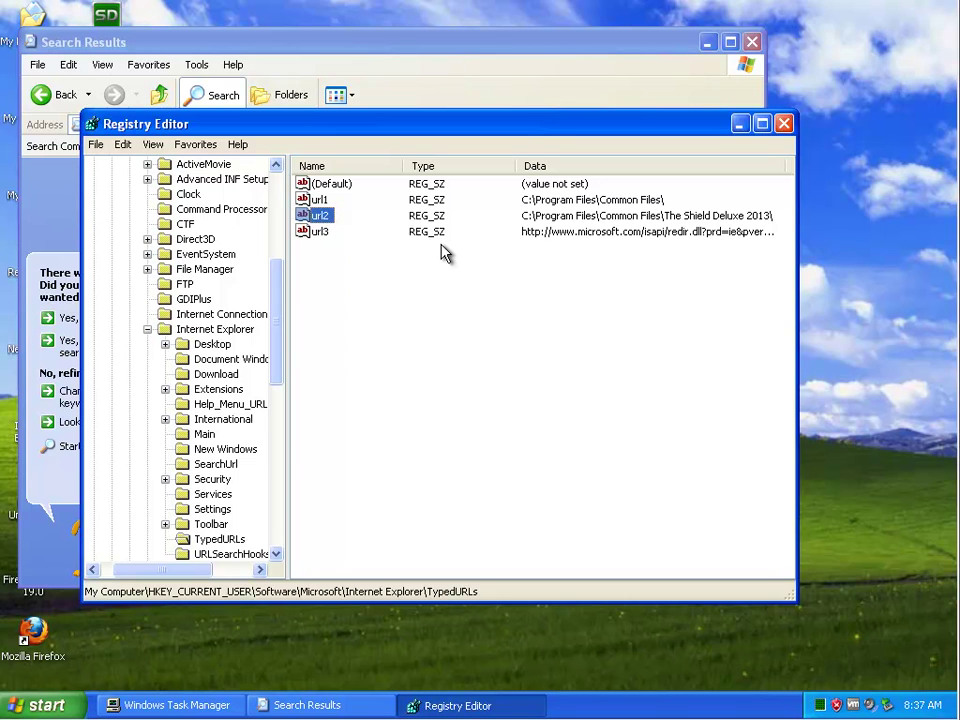
# Delete the url2 value from the TypedURLs registry key and find the next match
pyautogui.press('Delete')
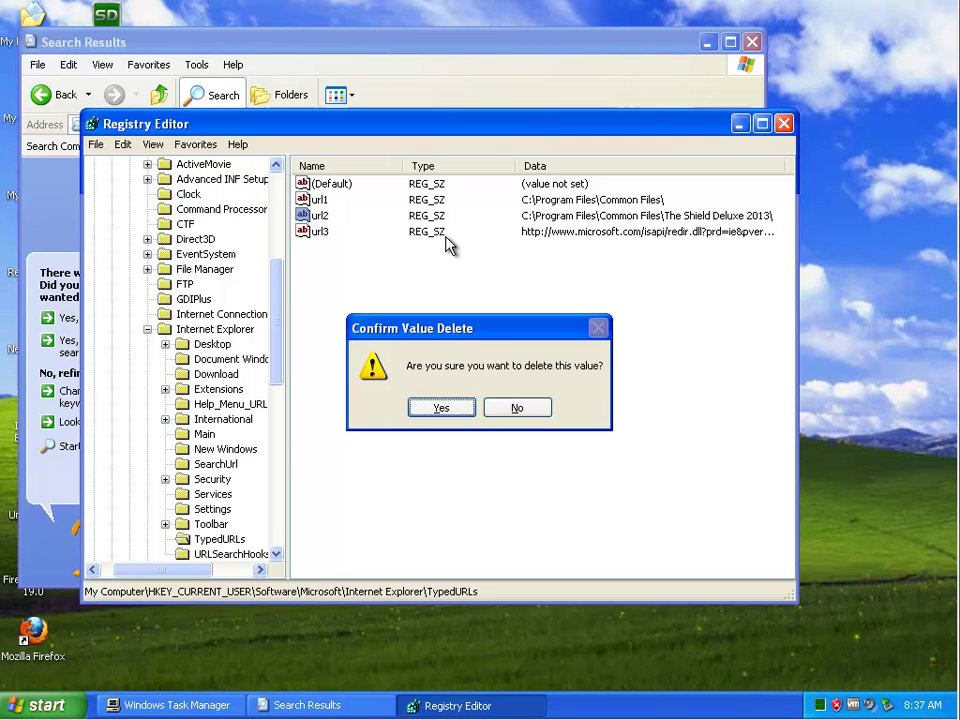
pyautogui.press('Return')
pyautogui.press('F3')
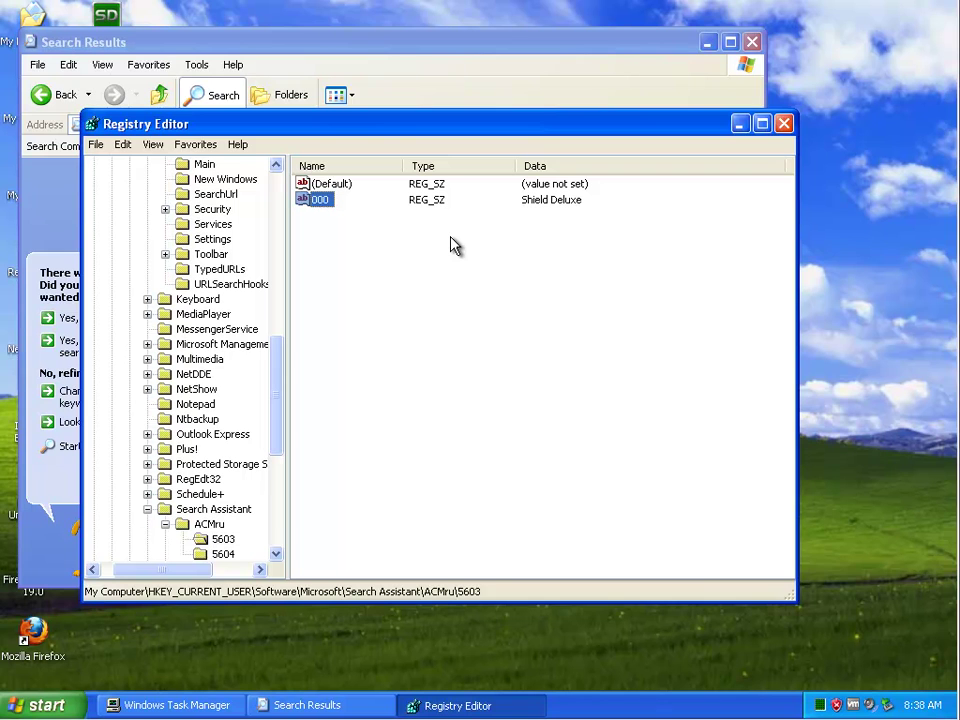
# Delete the 000 value from the Search Assistant ACMru\5603 registry key and find the next match
pyautogui.press('Delete')
pyautogui.press('Return')
pyautogui.press('F3')
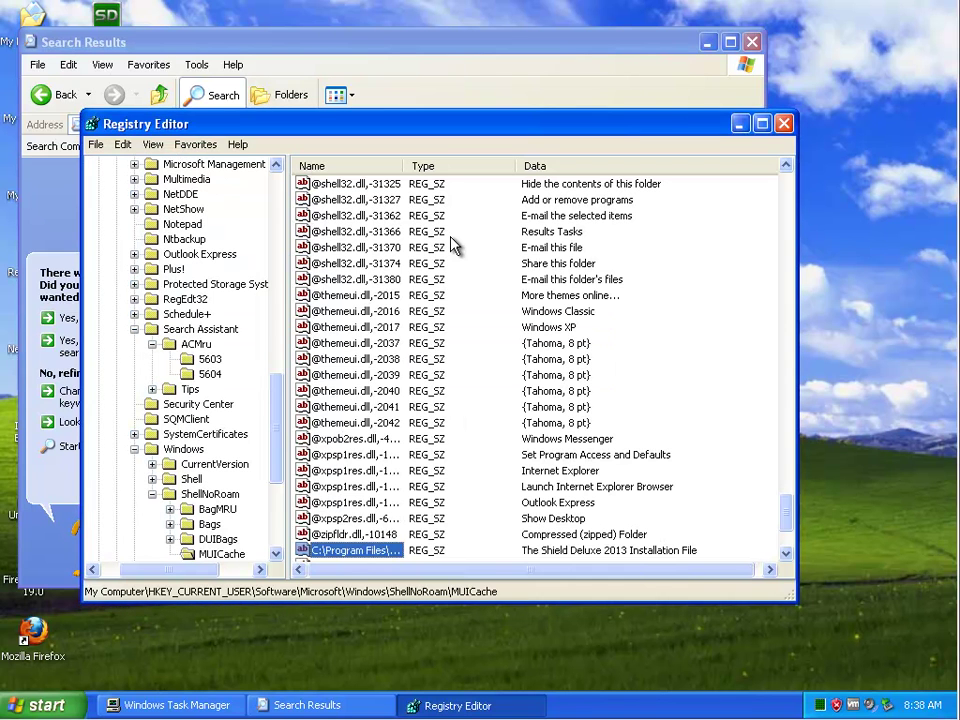
# Delete the "The Shield Deluxe 2013 Installation File" value from the MUICache registry key and find the next match
pyautogui.press('Delete')
pyautogui.press('Return')
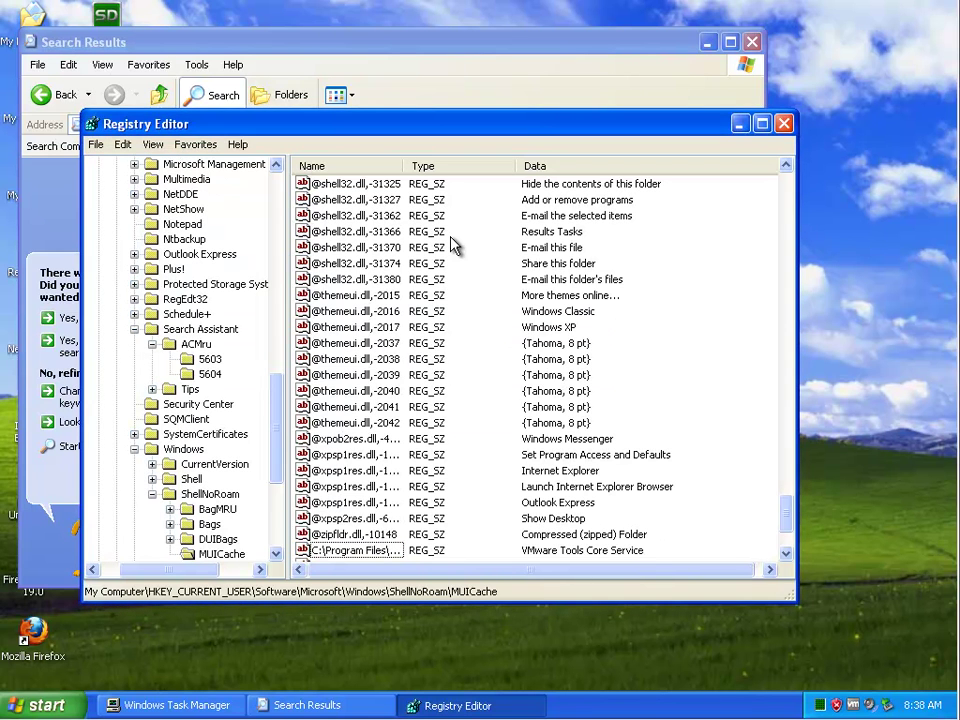
pyautogui.scroll(-3, 440, 492)
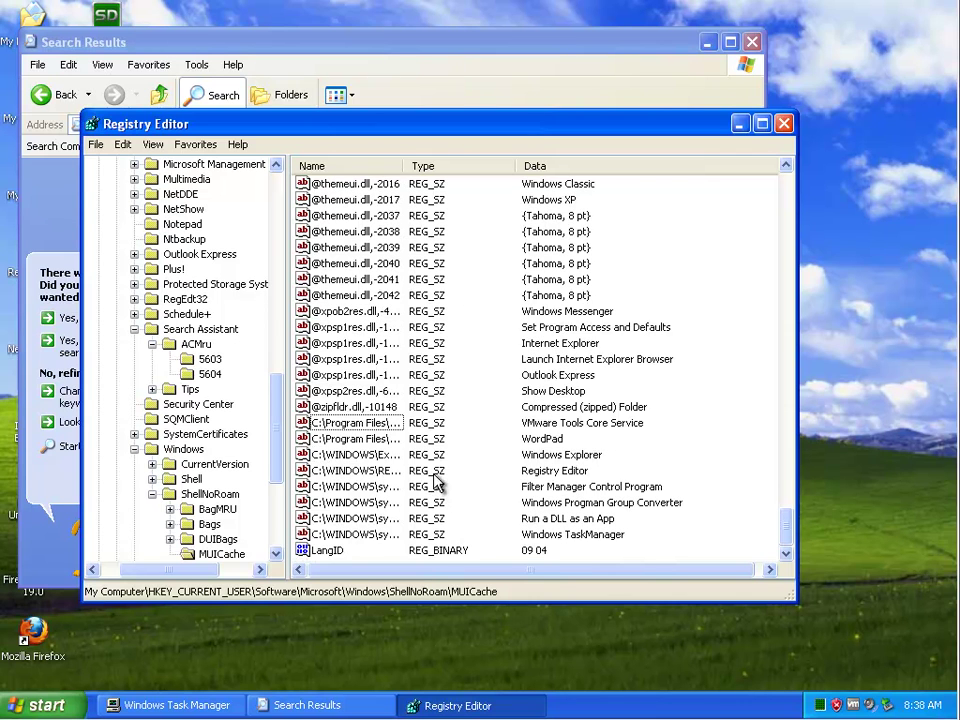
pyautogui.press('F3')
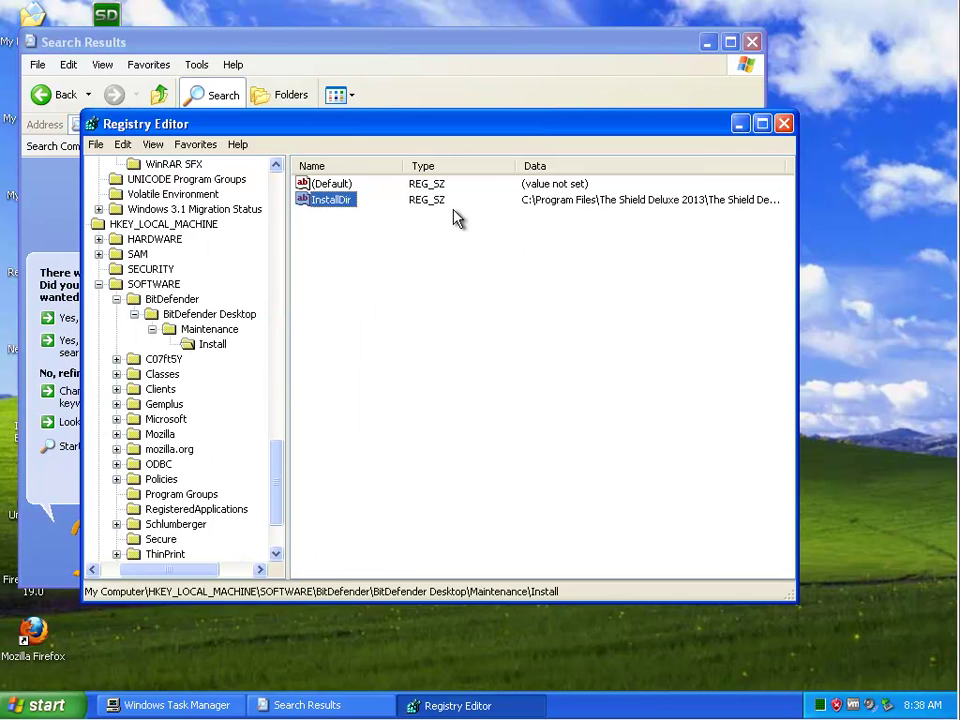
# Continue the registry search past the BitDefender InstallDir value to the end and close the Registry Editor
pyautogui.press('F3')
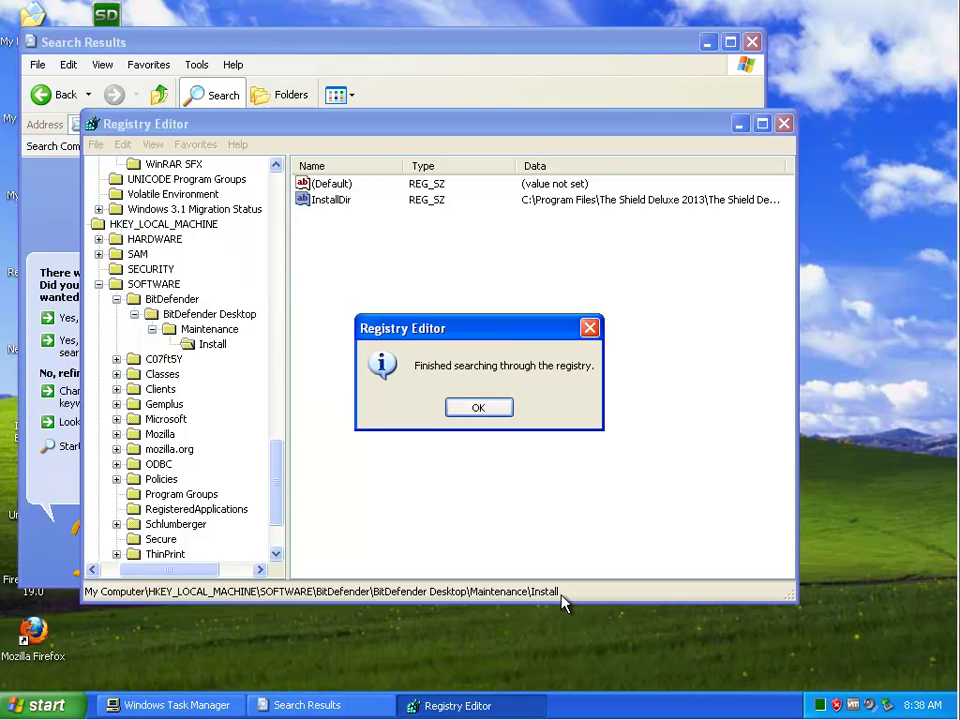
pyautogui.click(490, 412)
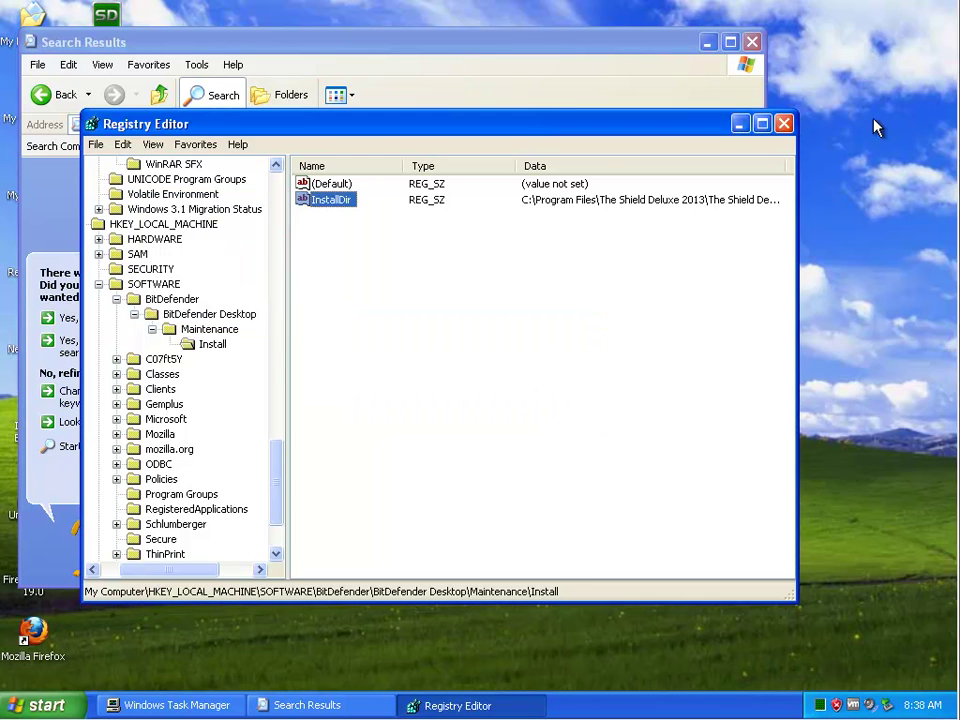
pyautogui.click(784, 124)
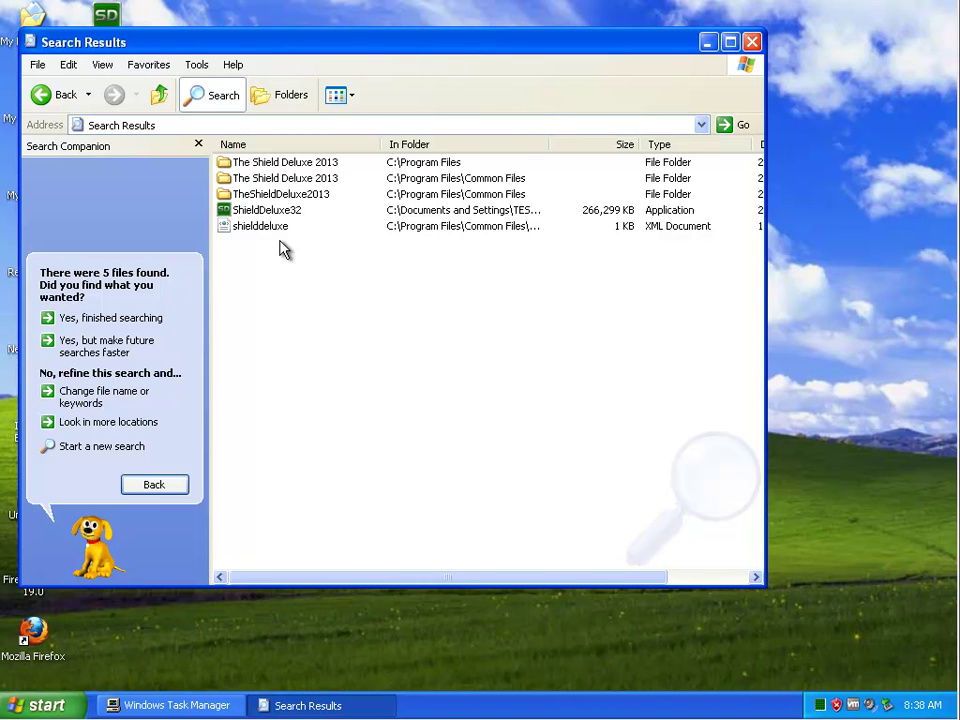
# Delete all the Shield Deluxe files and folders listed in the search results and close the Search Results window
pyautogui.hotkey('ctrl', 'a')
pyautogui.rightClick(288, 180)
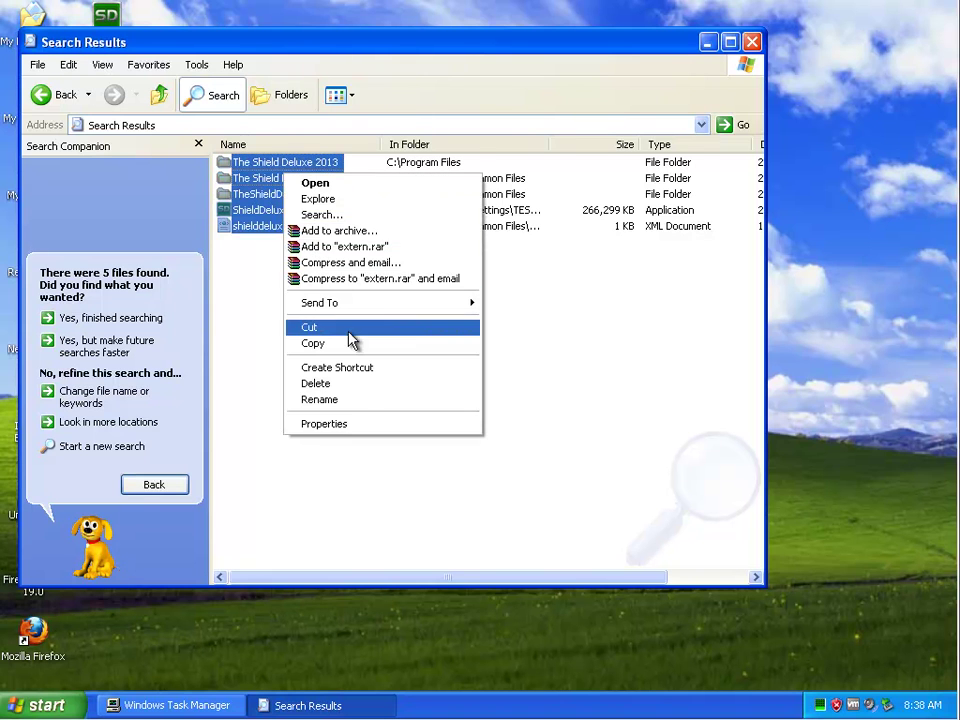
pyautogui.click(355, 387)
pyautogui.click(535, 390)
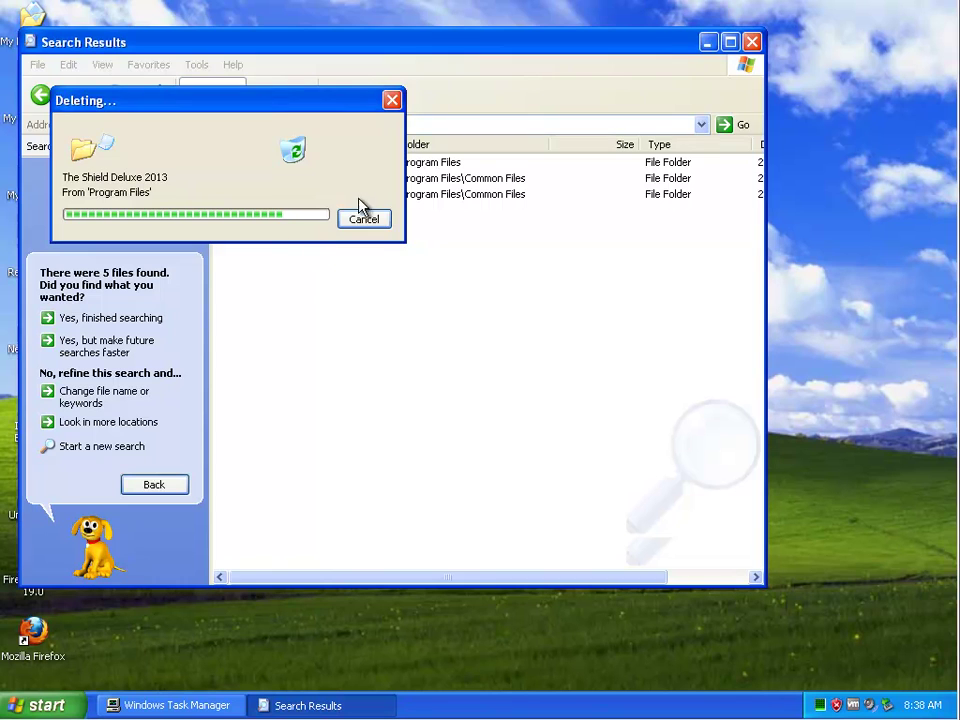
pyautogui.click(362, 216)
pyautogui.click(751, 41)
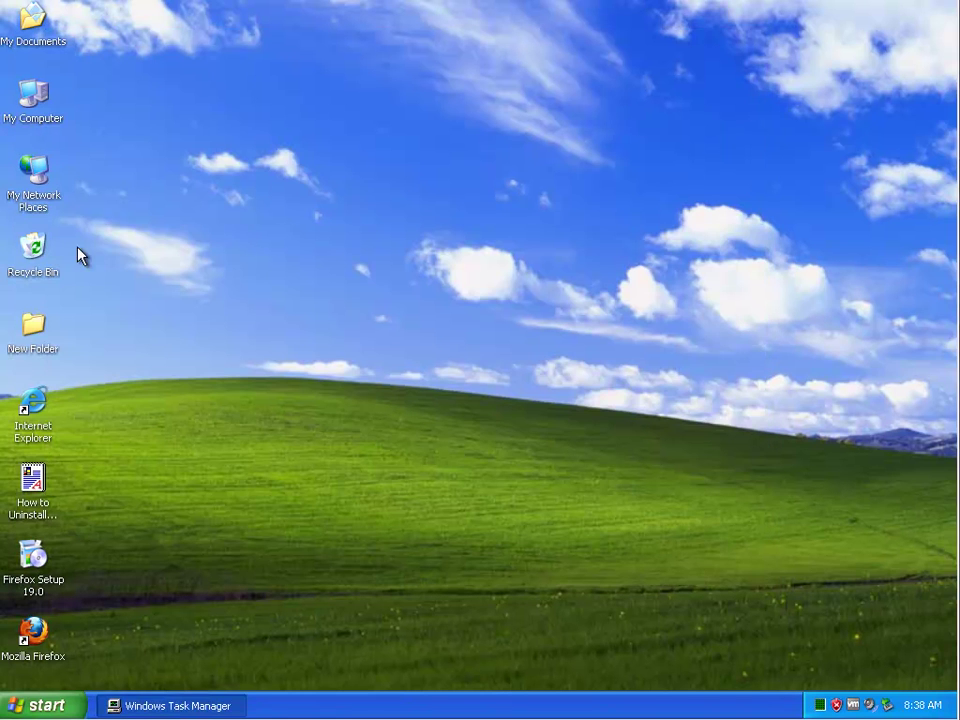
# Open the Recycle Bin, select all its Shield Deluxe items and display them as thumbnails
pyautogui.rightClick(34, 251)
pyautogui.click(64, 256)
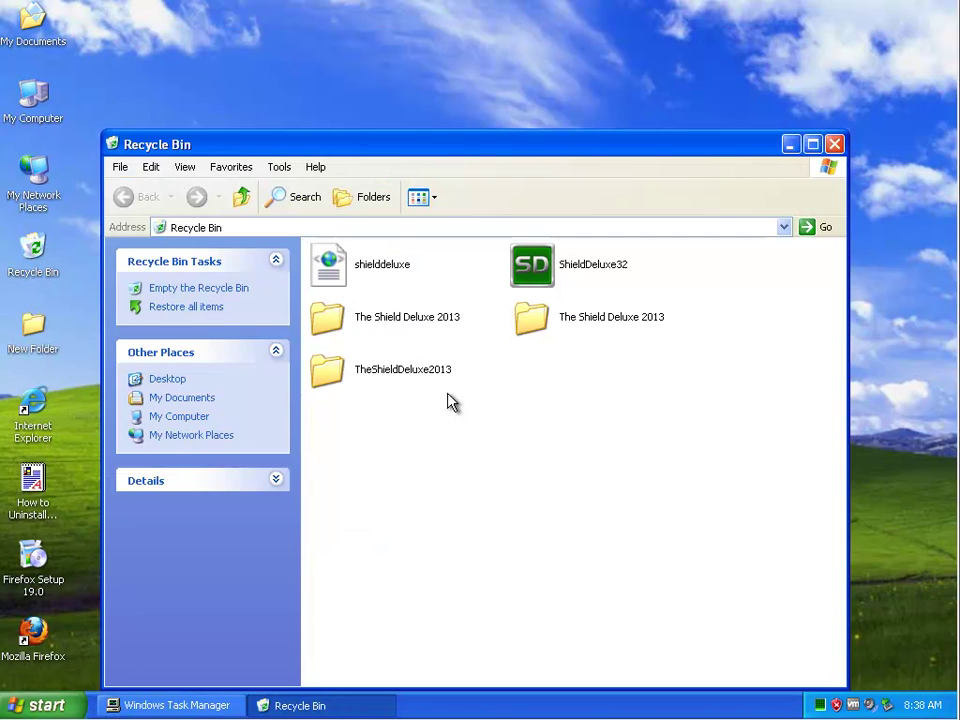
pyautogui.moveTo(758, 476); pyautogui.dragTo(336, 262)
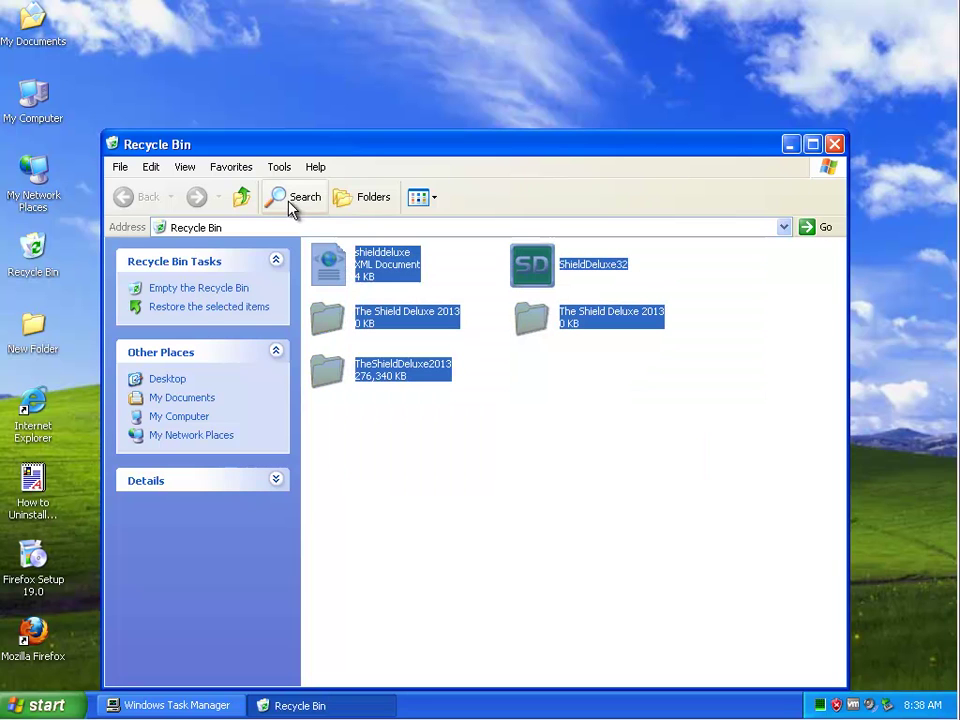
pyautogui.click(420, 197)
pyautogui.click(440, 226)
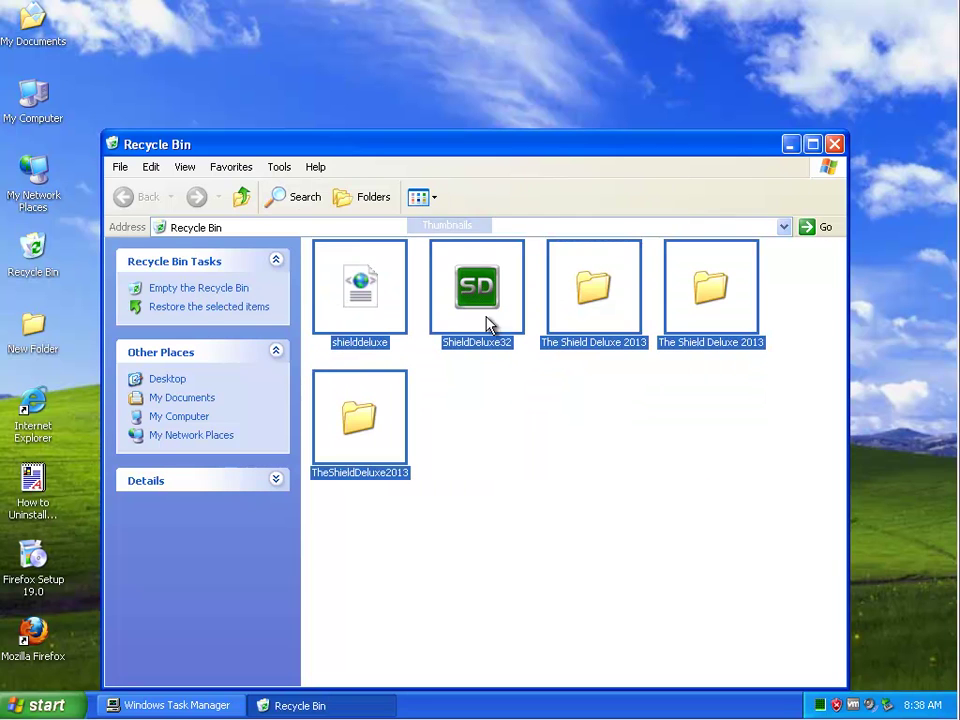
# Empty the Recycle Bin to permanently delete the Shield Deluxe files and folders
pyautogui.click(211, 290)
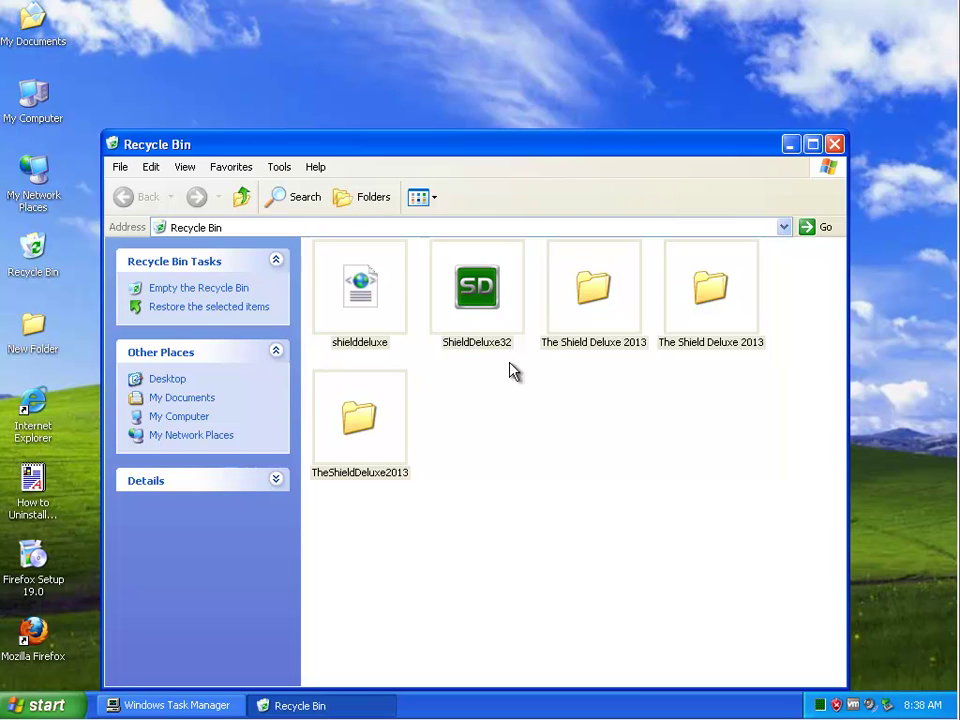
pyautogui.moveTo(514, 304); pyautogui.dragTo(536, 519)
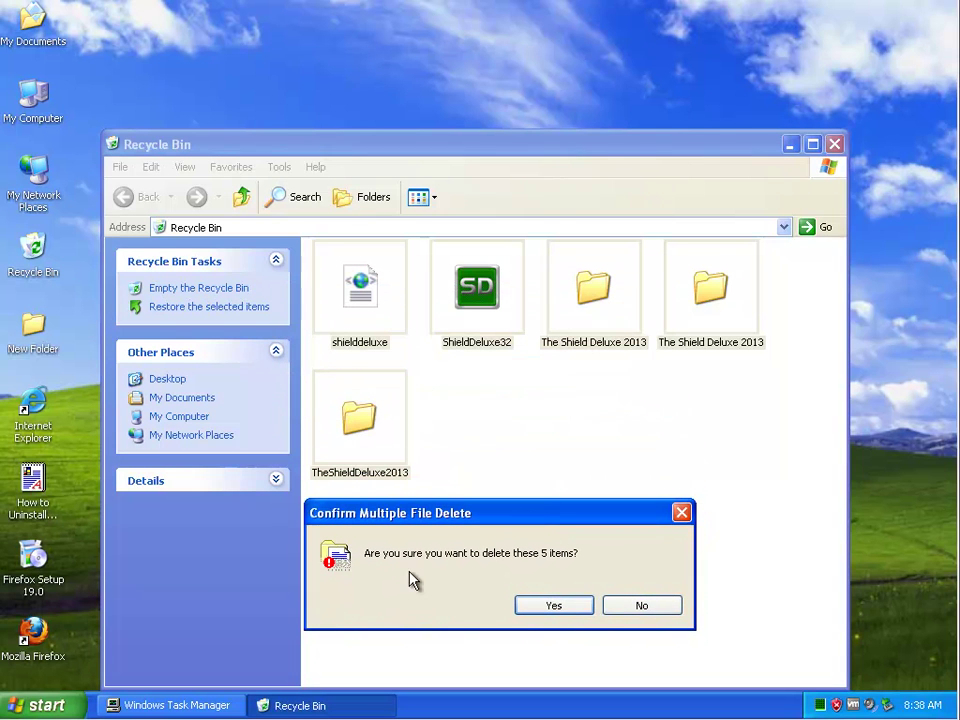